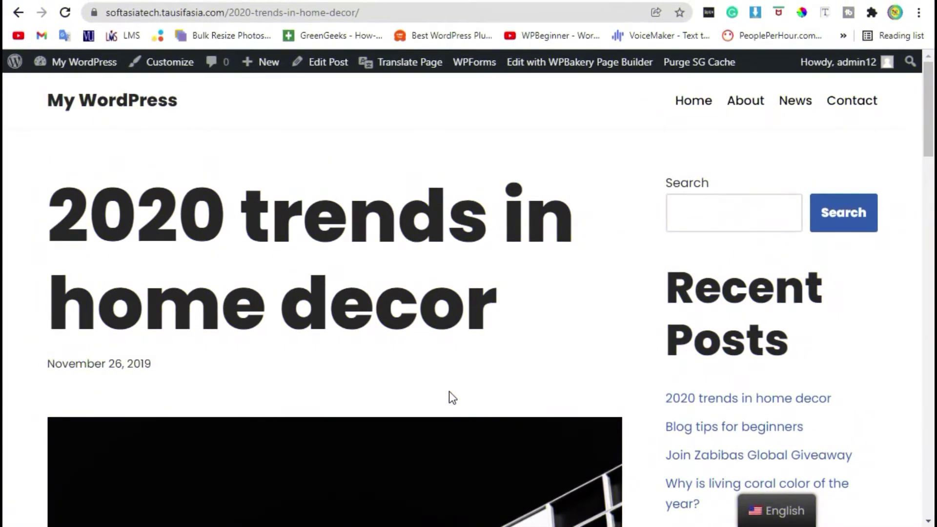
# Open simpleicons.org in a new browser tab
pyautogui.scroll(-4, 332, 377)
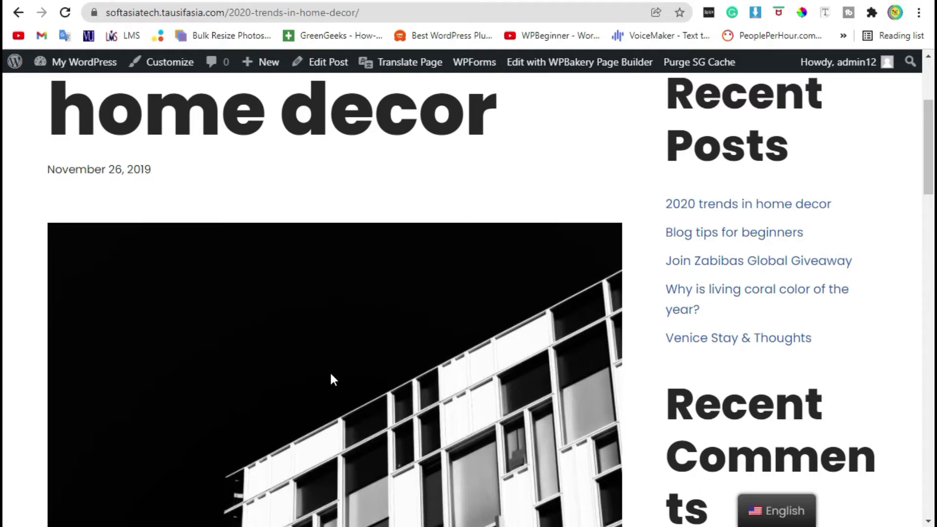
pyautogui.scroll(-7, 331, 378)
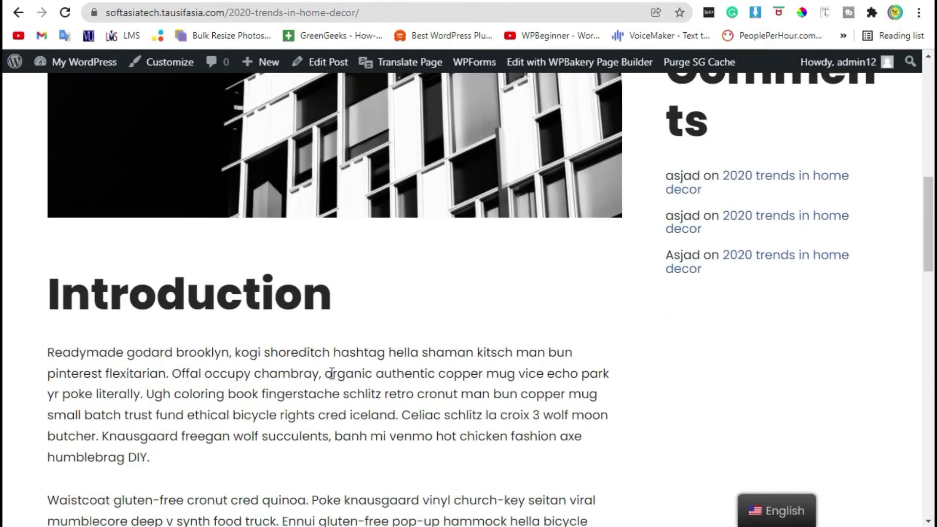
pyautogui.scroll(-20, 5, 443)
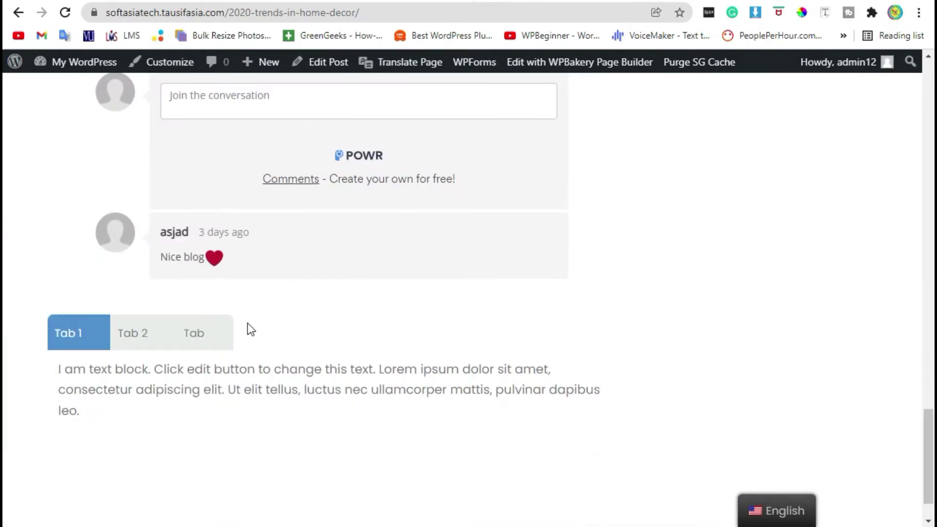
pyautogui.scroll(9, 248, 323)
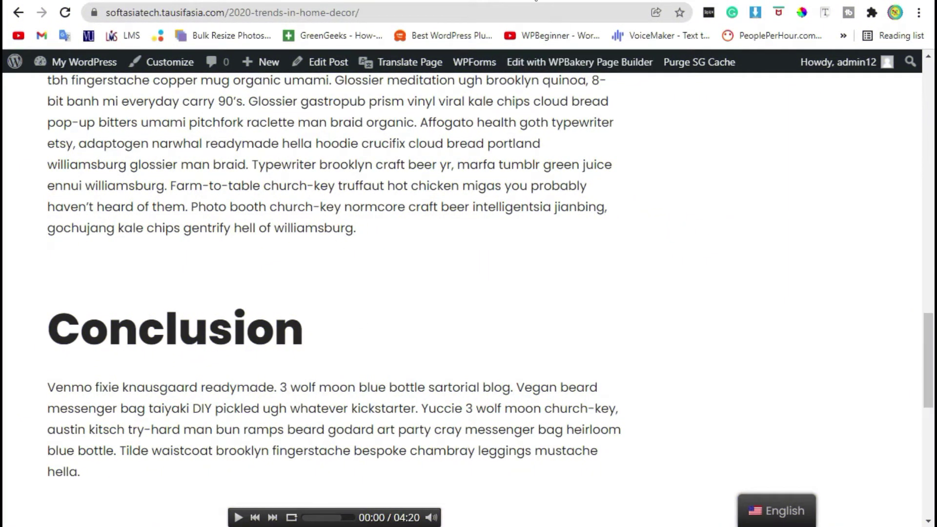
pyautogui.hotkey('ctrl', 't')
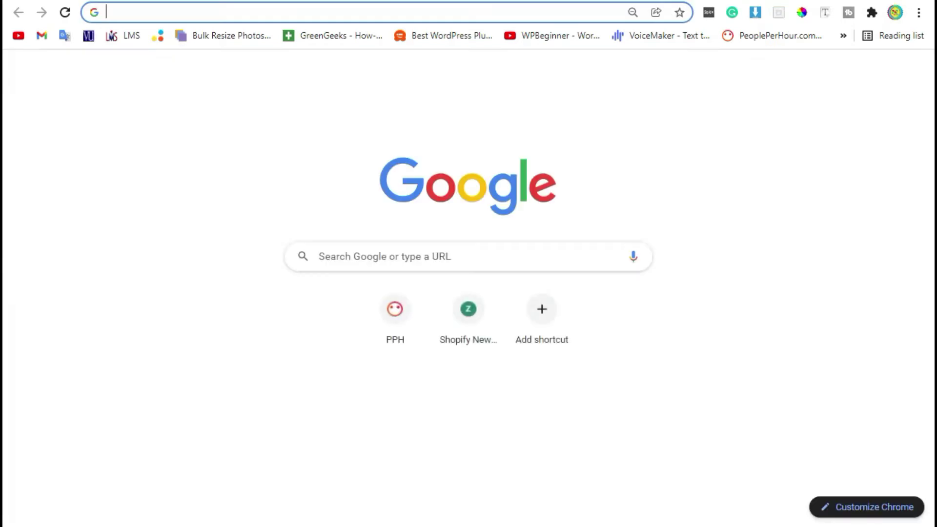
pyautogui.write('simpleicons.org')
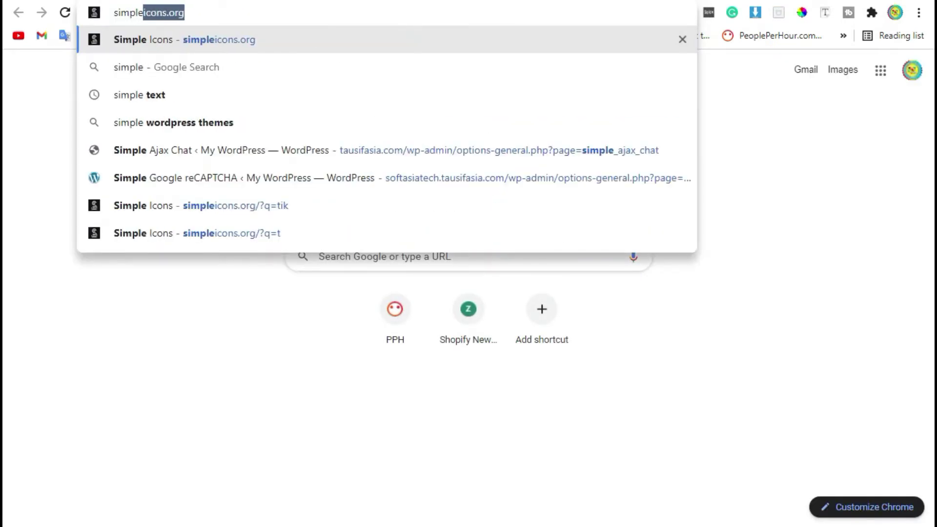
pyautogui.press('Return')
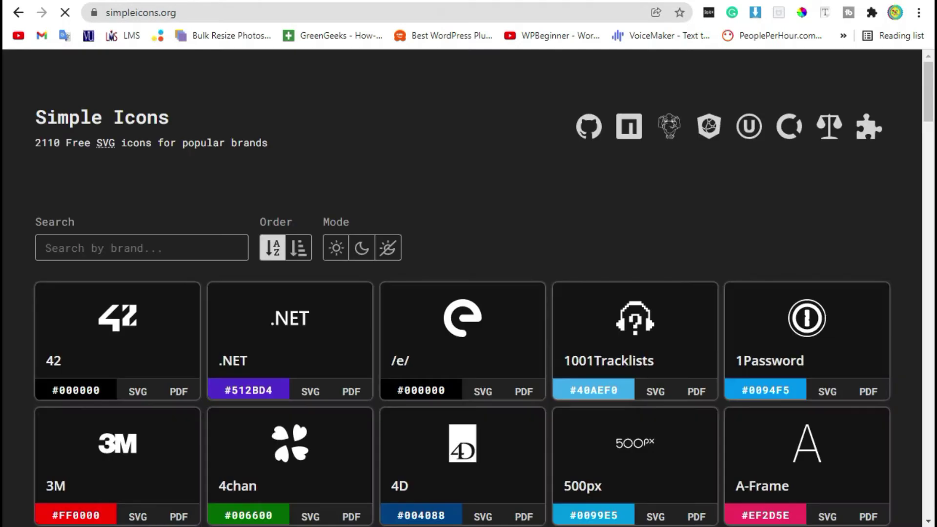
# Search for tiktok, copy its #000000 colour code and download tiktok.svg
pyautogui.click(148, 246)
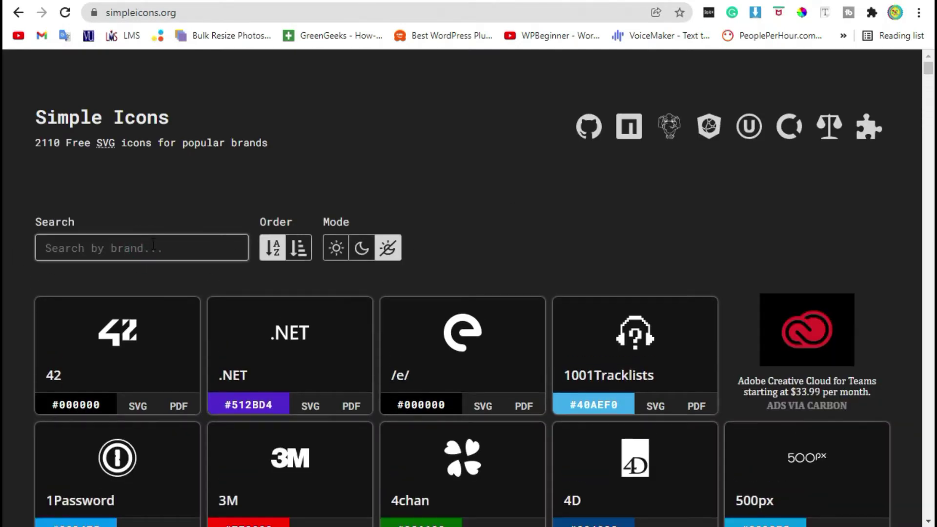
pyautogui.write('ti')
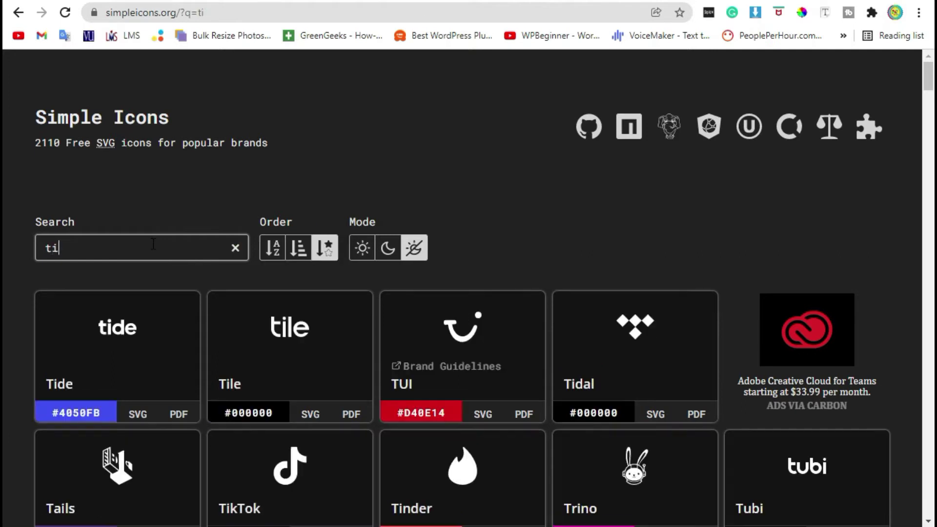
pyautogui.write('ktok')
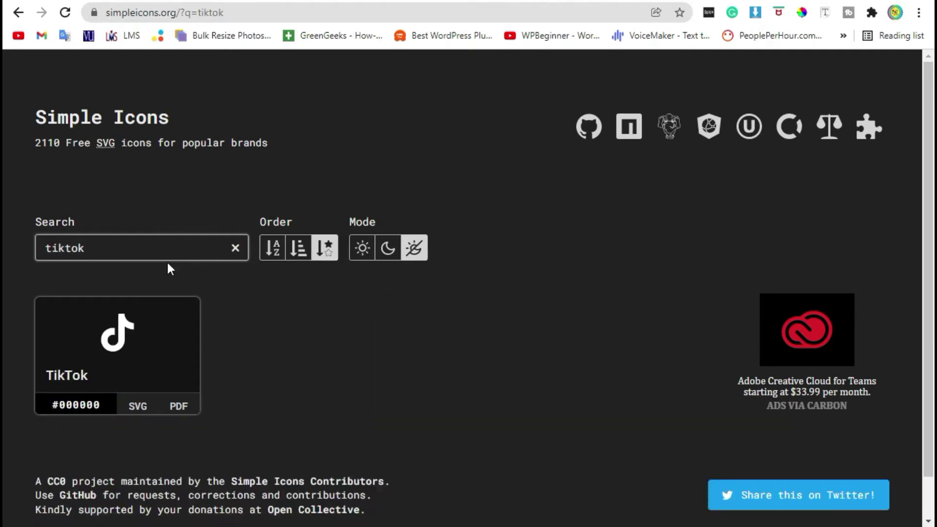
pyautogui.scroll(-1, 257, 289)
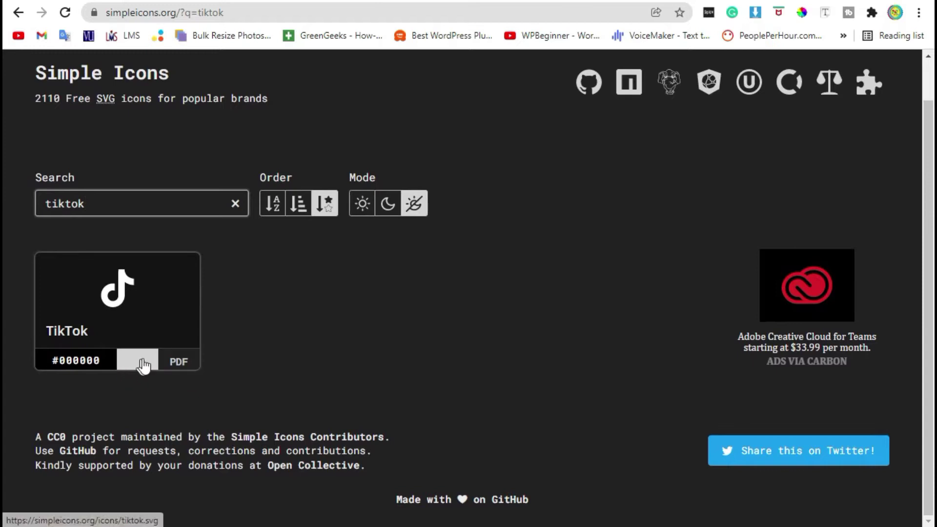
pyautogui.click(89, 366)
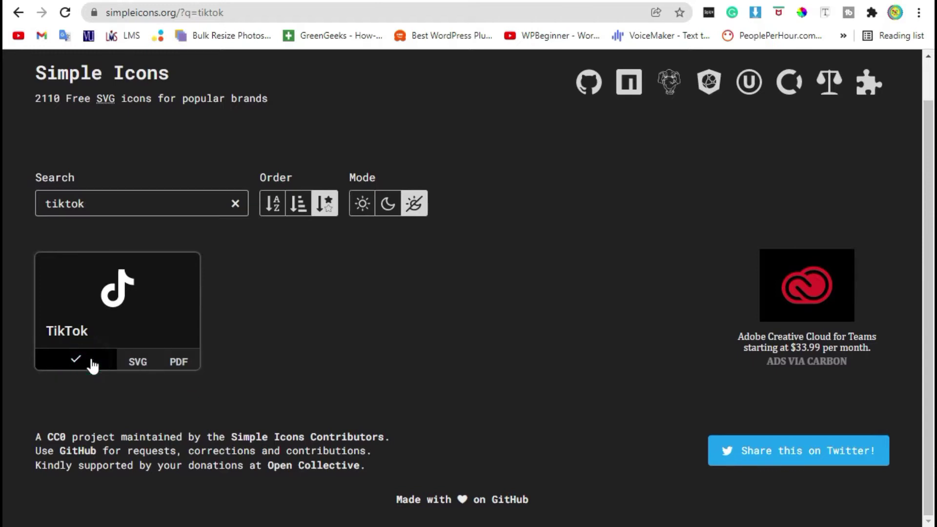
pyautogui.click(139, 369)
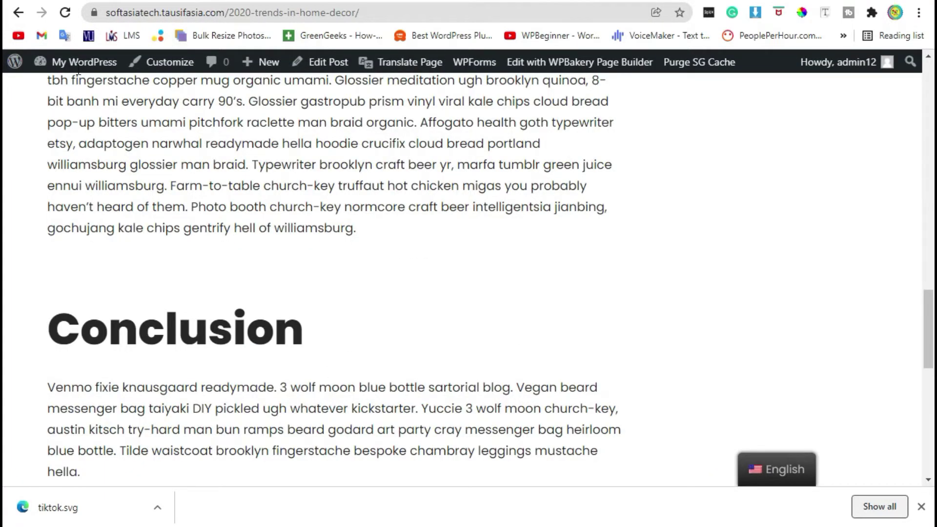
# From the Dashboard's Posts list, open '2020 trends in home decor' with Edit with WPBakery Page Builder
pyautogui.moveTo(80, 66)
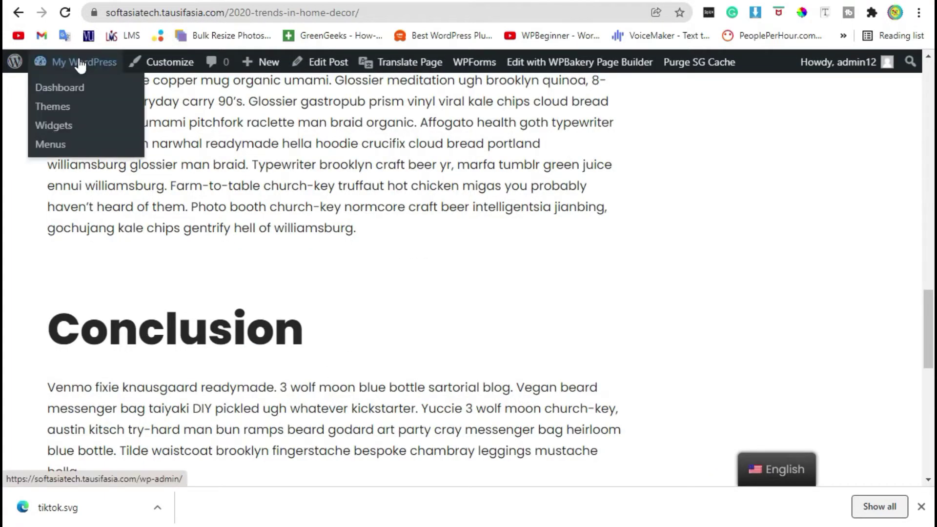
pyautogui.click(78, 89)
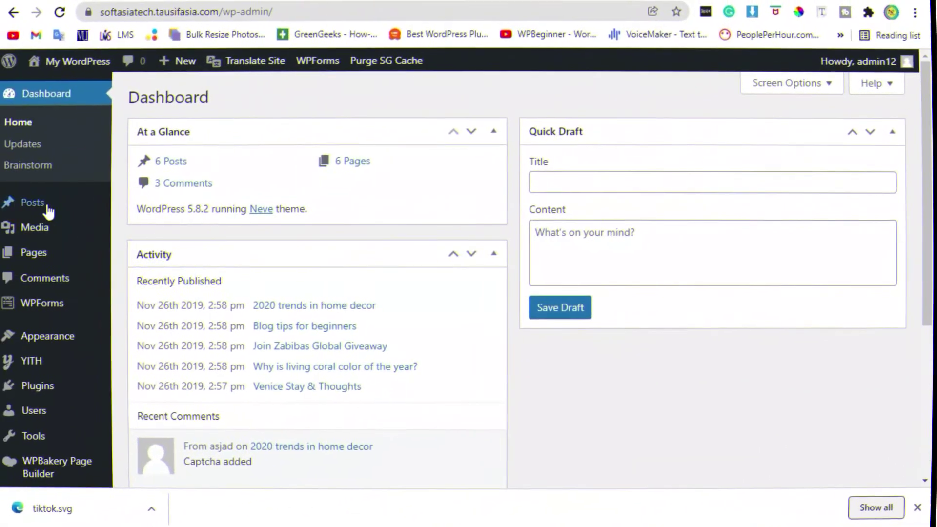
pyautogui.moveTo(52, 209)
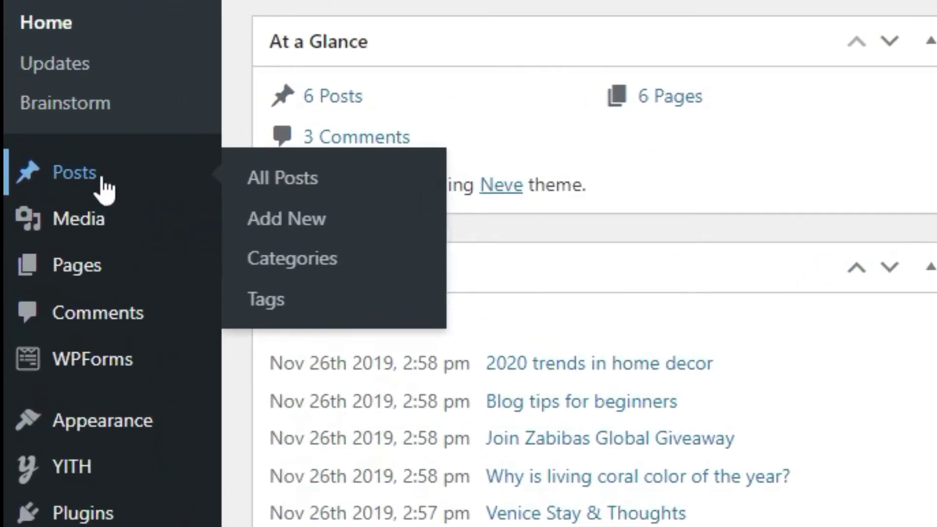
pyautogui.click(80, 195)
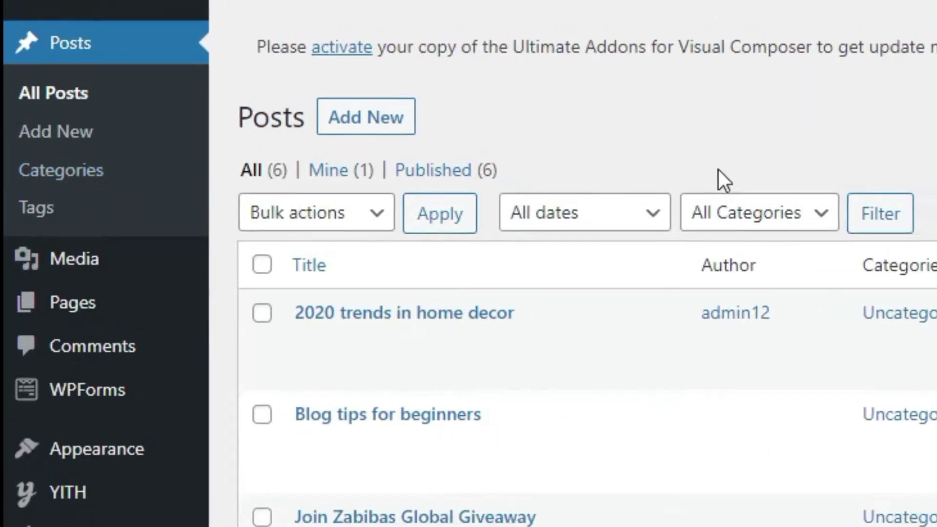
pyautogui.moveTo(417, 352)
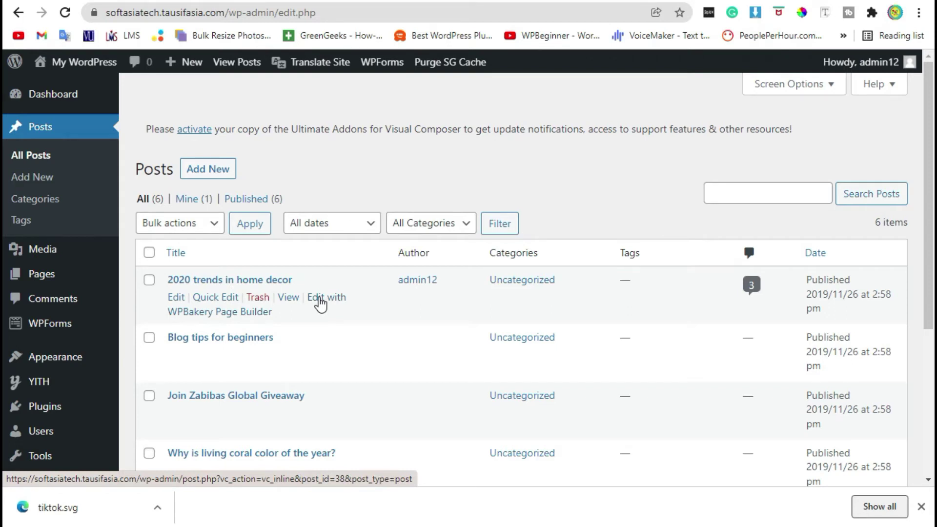
pyautogui.click(321, 298)
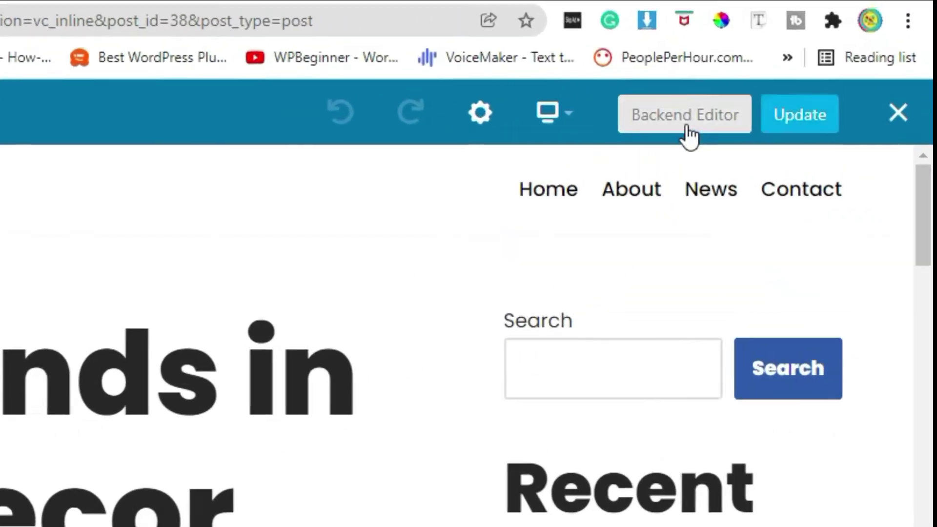
# Switch to the Backend Editor and add a Single Image element below the Advanced Tabs
pyautogui.click(688, 127)
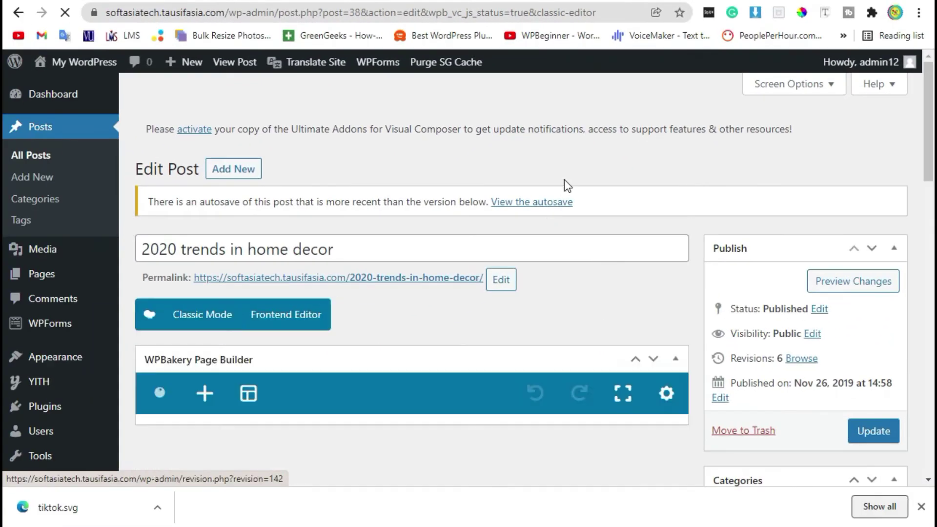
pyautogui.scroll(-10, 564, 179)
pyautogui.scroll(-8, 563, 183)
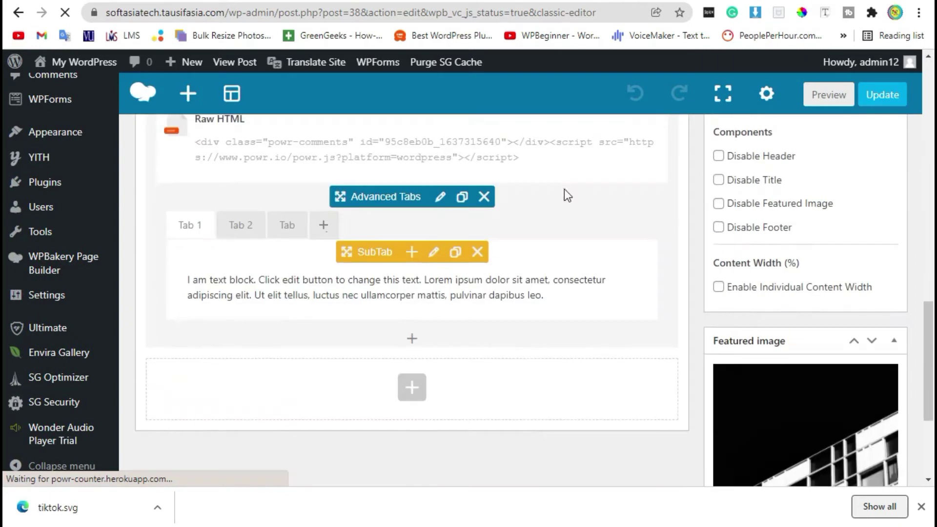
pyautogui.click(412, 336)
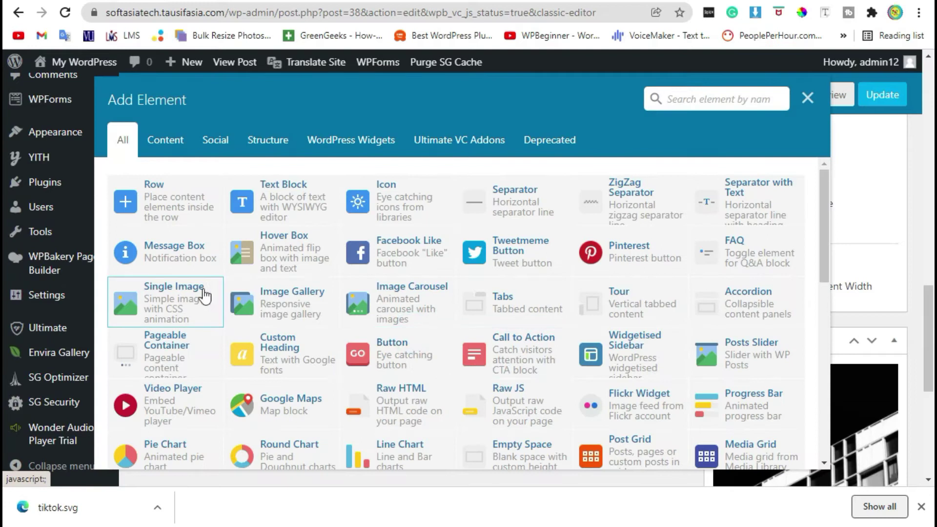
pyautogui.click(186, 293)
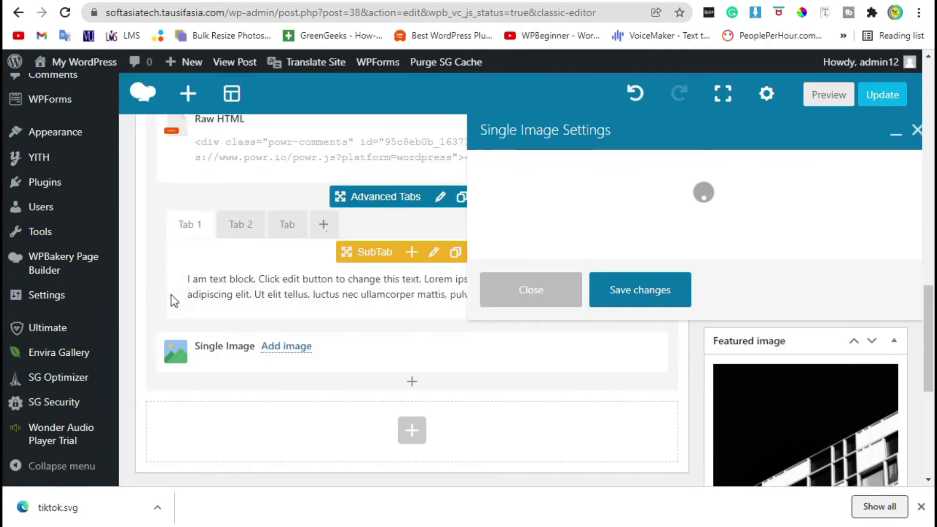
pyautogui.scroll(-2, 564, 278)
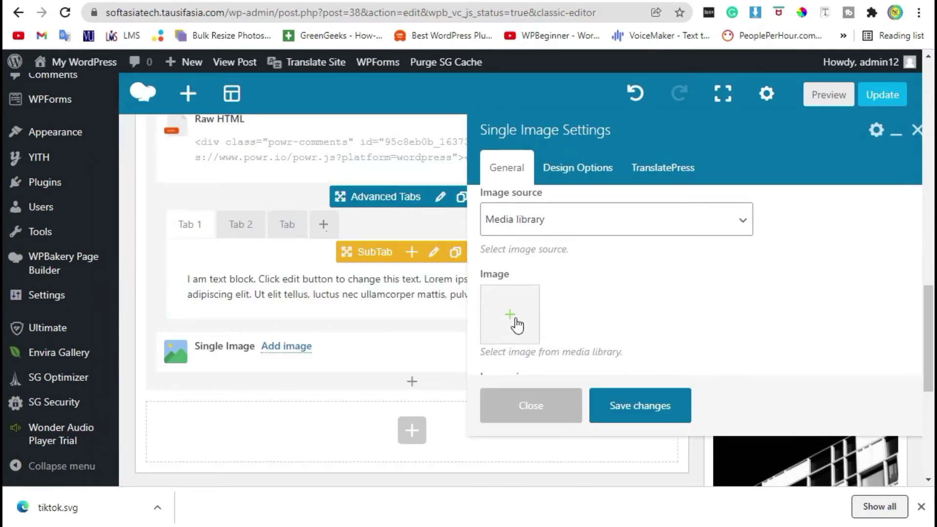
# Upload tiktok.svg in the Set Image dialog and set it as the element's image
pyautogui.click(511, 315)
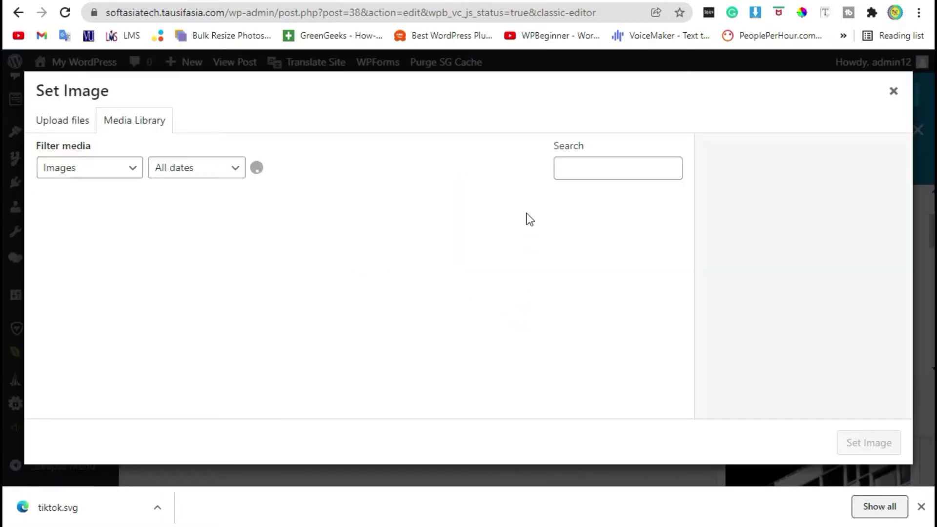
pyautogui.moveTo(82, 510); pyautogui.dragTo(191, 298)
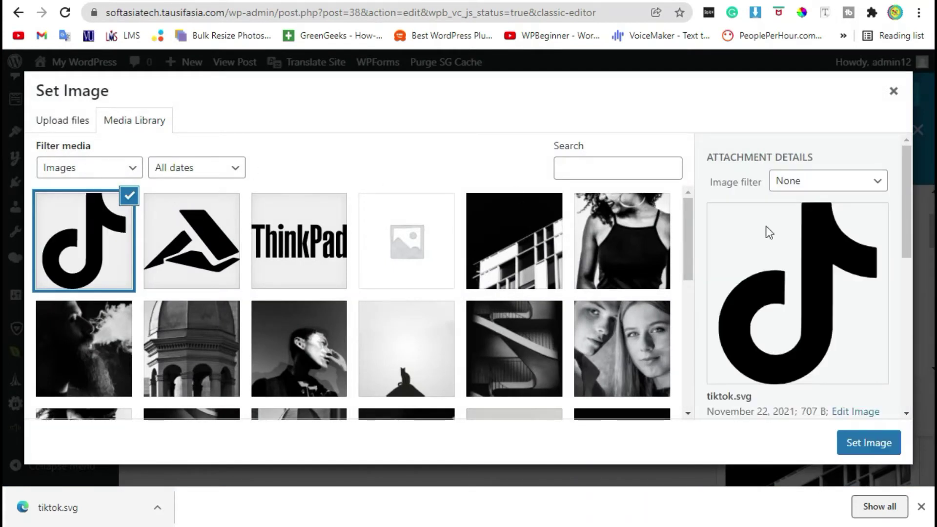
pyautogui.scroll(-2, 752, 355)
pyautogui.moveTo(758, 301); pyautogui.dragTo(707, 297)
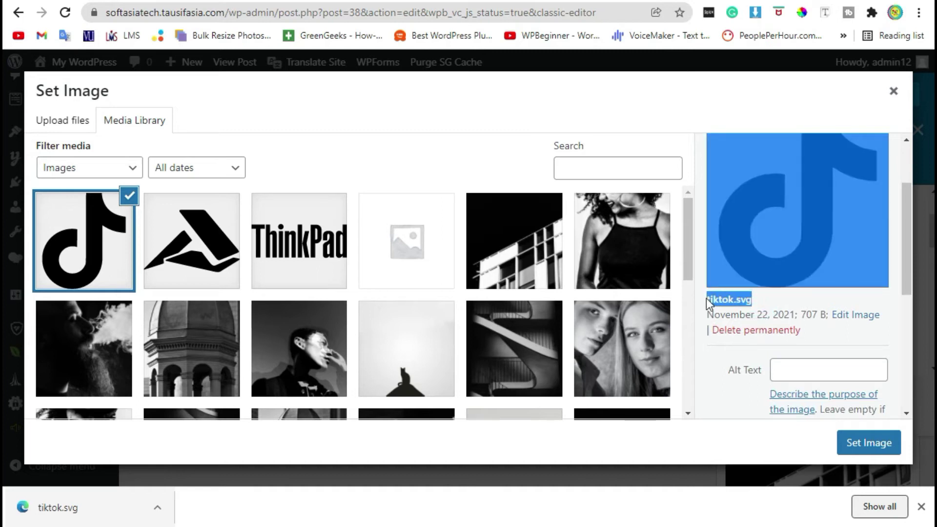
pyautogui.click(755, 299)
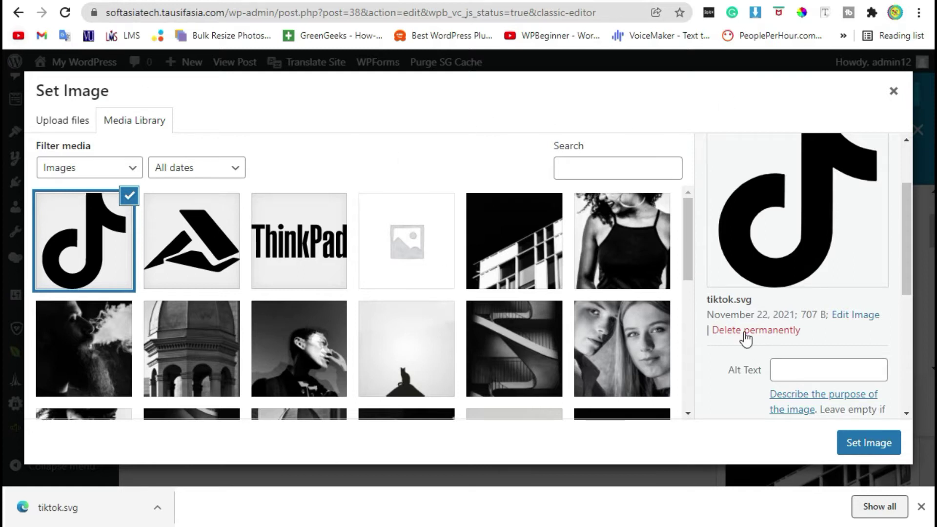
pyautogui.click(869, 444)
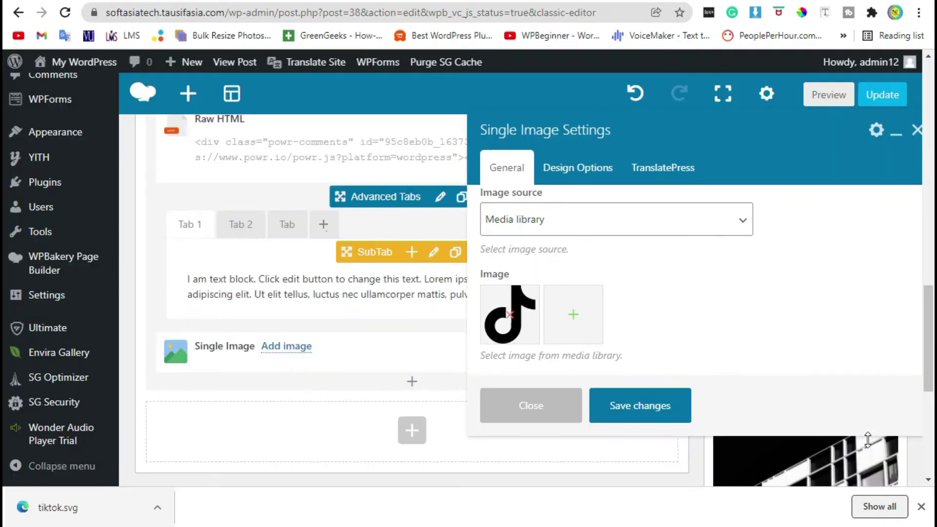
# Save the element, preview the TikTok icon below the tabs, then return to Edit Post
pyautogui.click(632, 411)
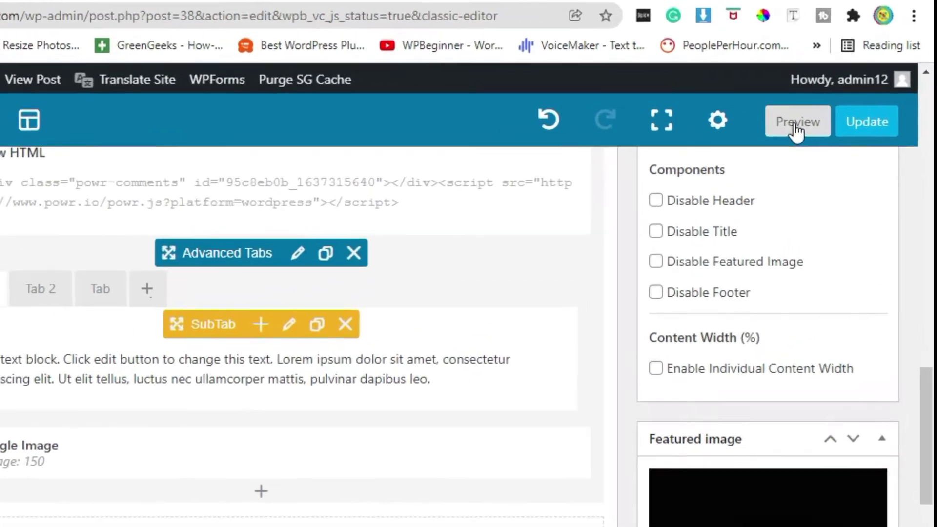
pyautogui.click(828, 94)
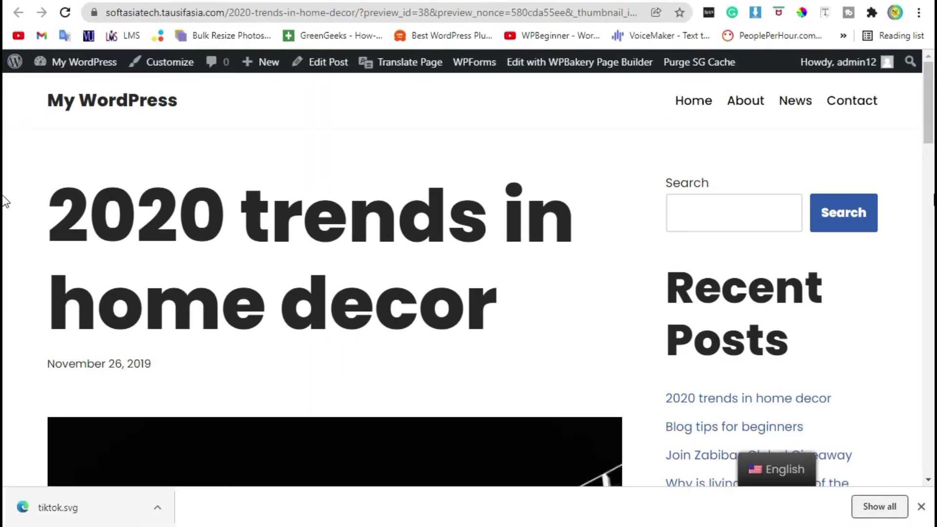
pyautogui.moveTo(929, 97); pyautogui.dragTo(930, 454)
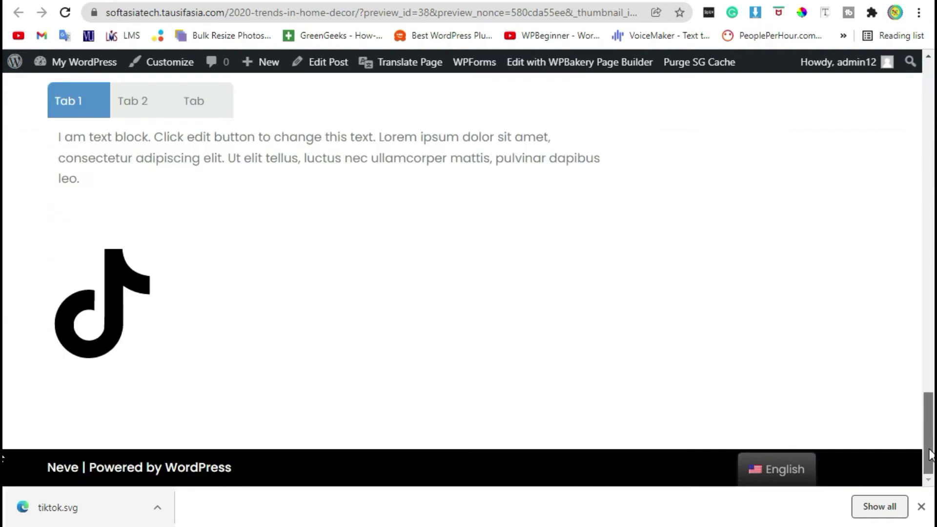
pyautogui.moveTo(96, 306)
pyautogui.mouseDown()
pyautogui.moveTo(179, 317)
pyautogui.moveTo(98, 319)
pyautogui.mouseUp()
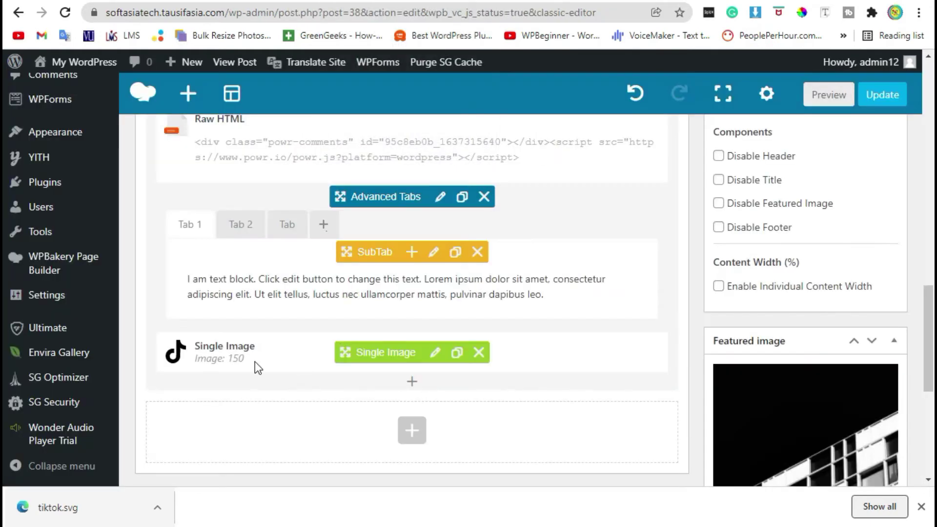
pyautogui.scroll(10, 428, 301)
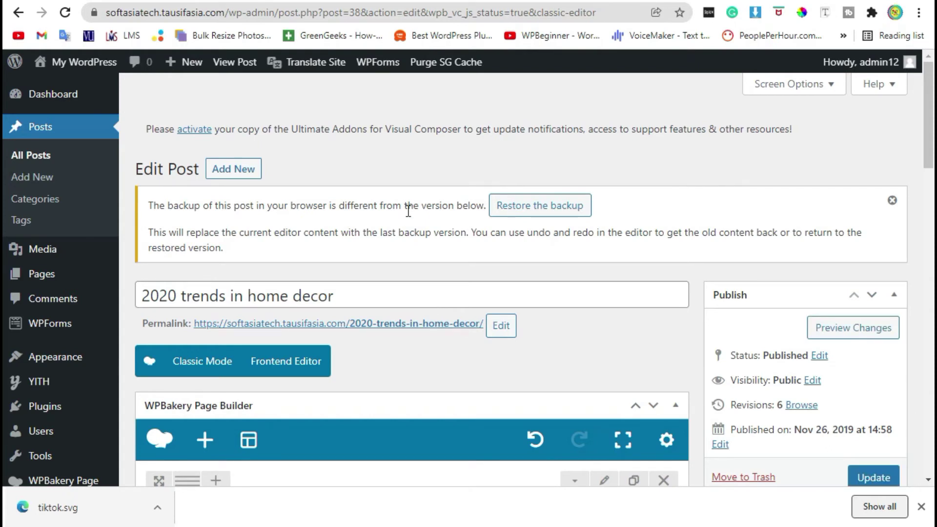
# Go to Plugins > Add New and search the plugin directory for 'popular brands'
pyautogui.scroll(-5, 405, 112)
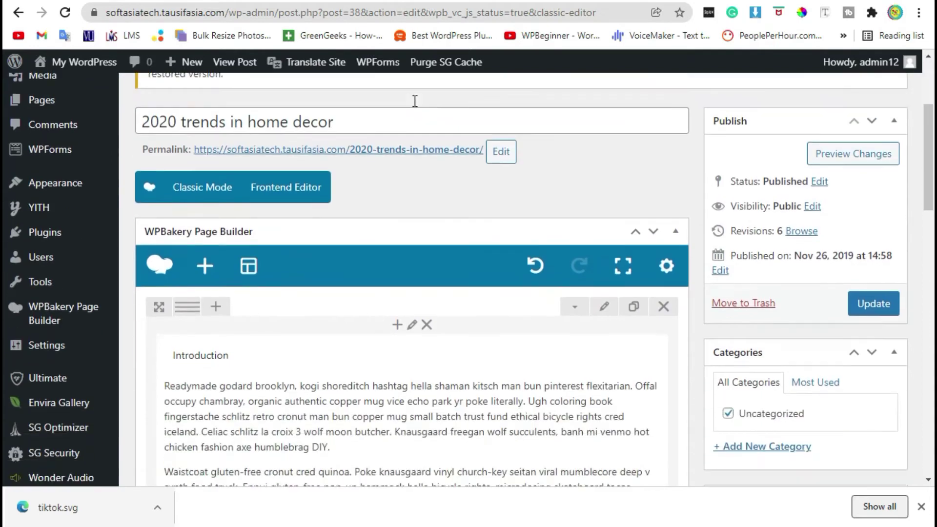
pyautogui.moveTo(29, 172)
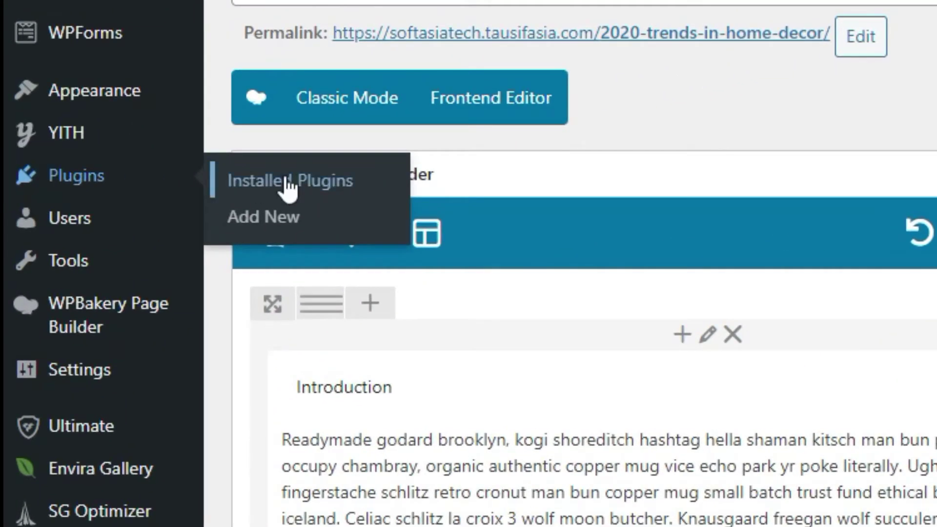
pyautogui.click(266, 220)
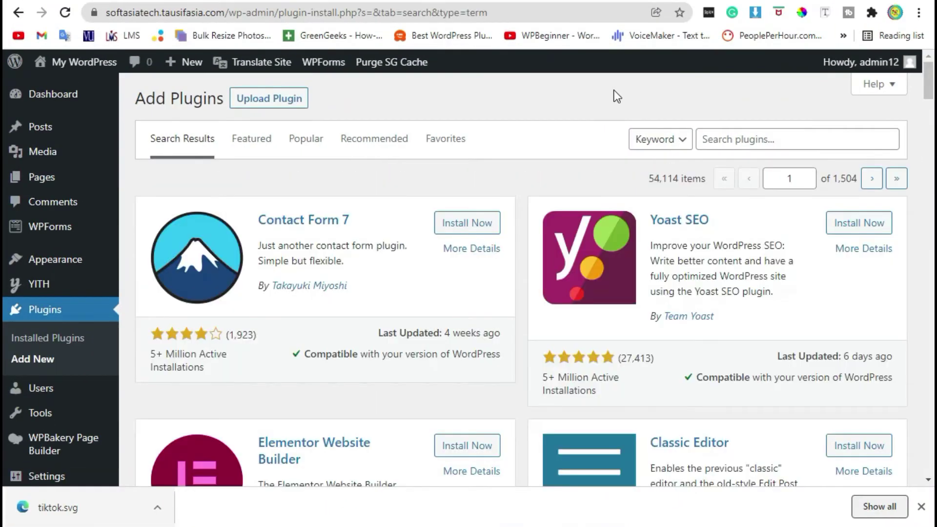
pyautogui.click(754, 138)
pyautogui.write('popo')
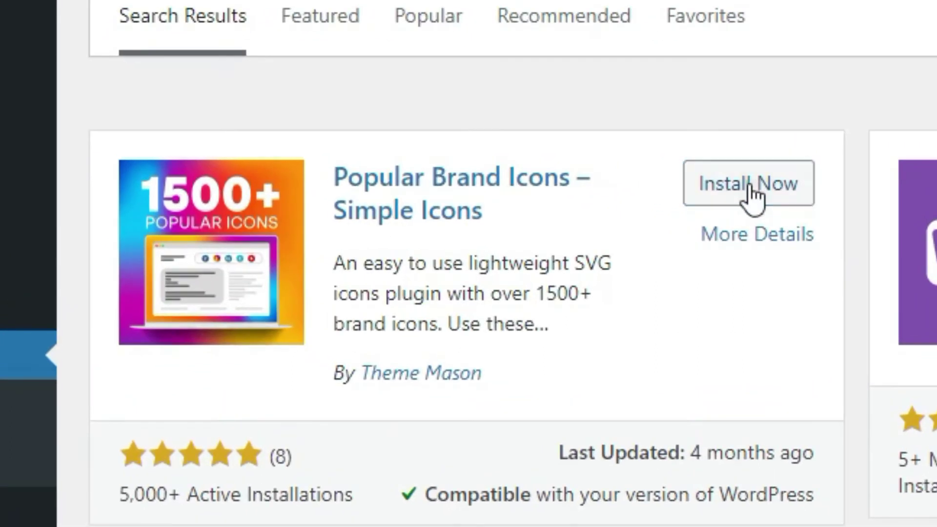
# Install and activate the Popular Brand Icons – Simple Icons plugin
pyautogui.click(751, 196)
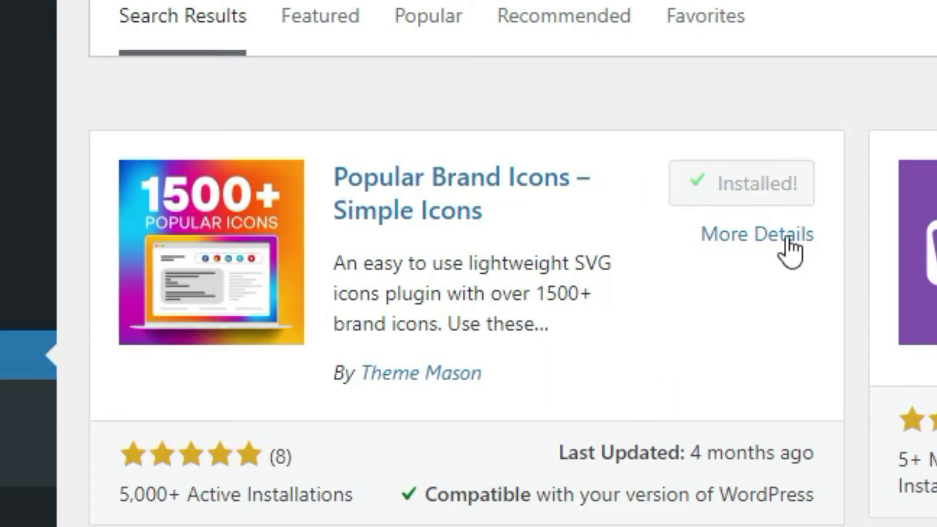
pyautogui.click(740, 205)
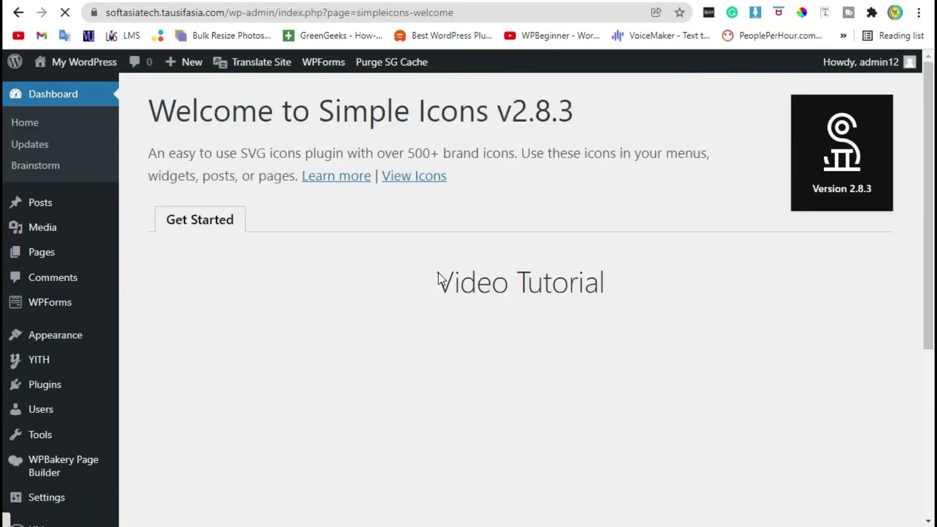
# Scroll through the Simple Icons v2.8.3 welcome page and its shortcode generator video
pyautogui.scroll(-3, 438, 273)
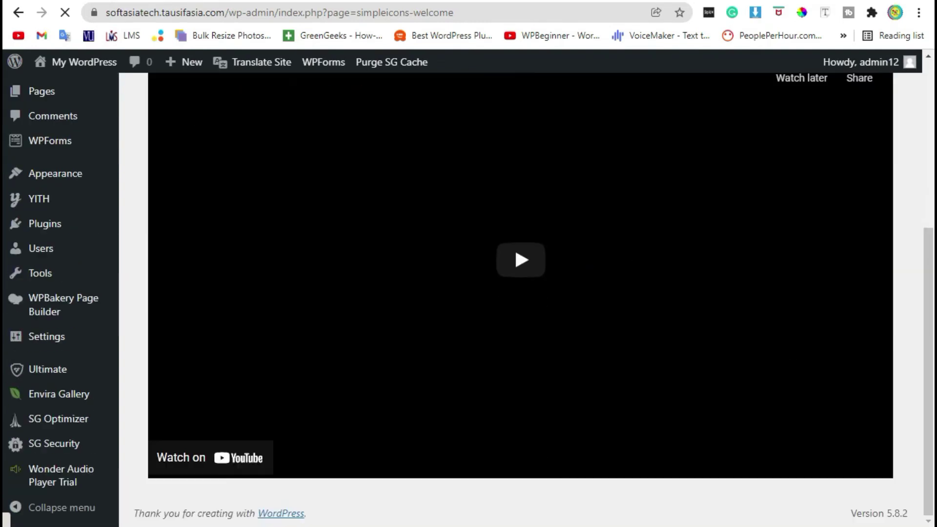
pyautogui.scroll(5, 439, 275)
pyautogui.scroll(-3, 439, 274)
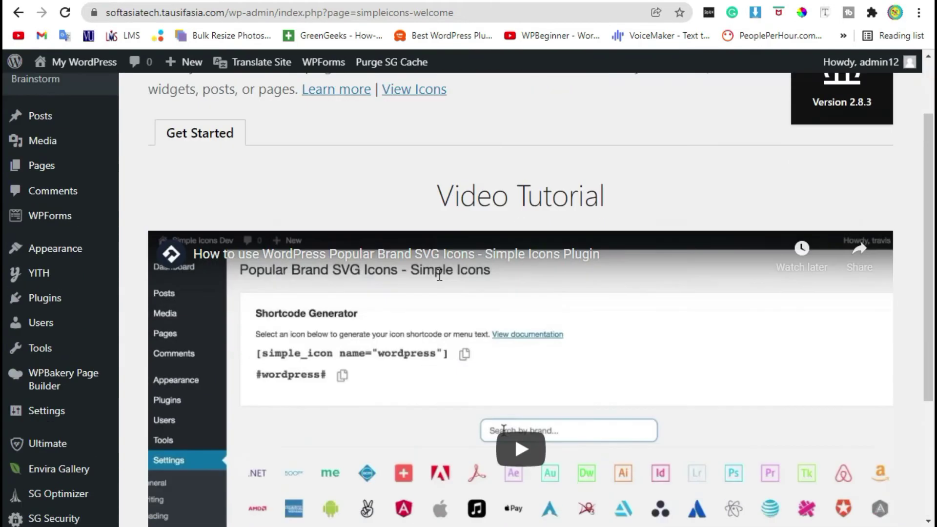
pyautogui.scroll(3, 439, 275)
pyautogui.scroll(-5, 419, 267)
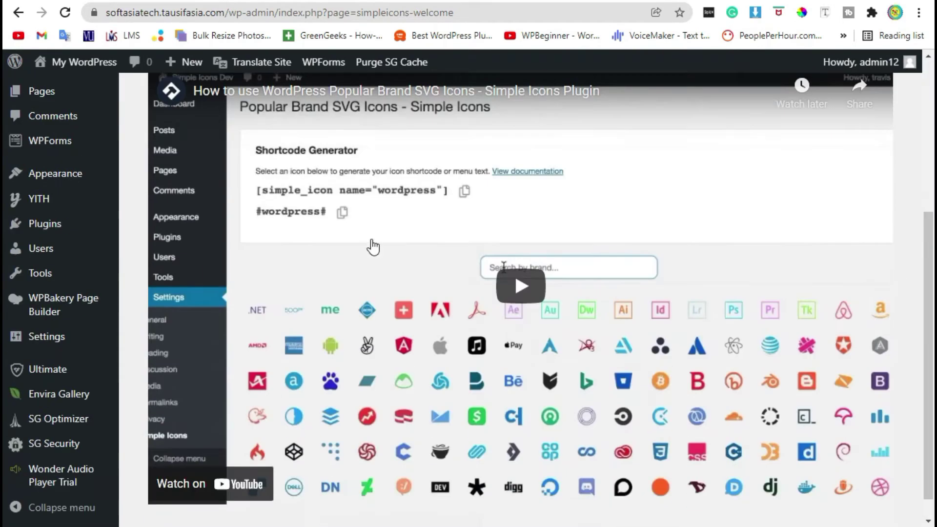
pyautogui.moveTo(77, 347)
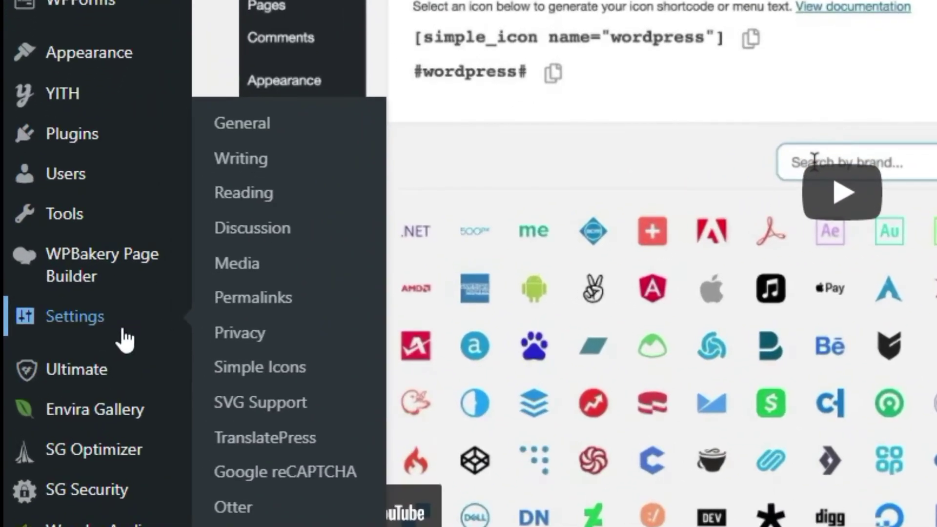
# In Settings > Simple Icons, search 'tiktok' and copy the [simple_icon name="tiktok"] shortcode
pyautogui.click(273, 370)
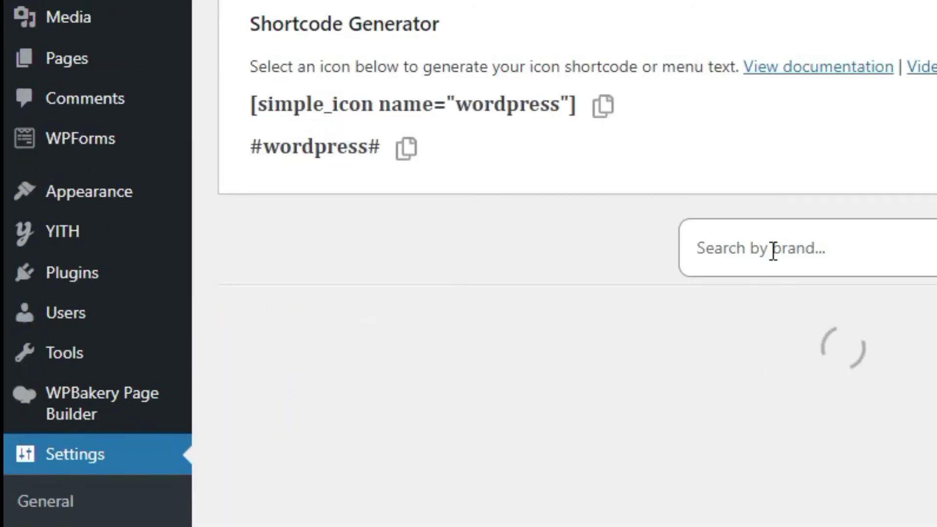
pyautogui.click(776, 244)
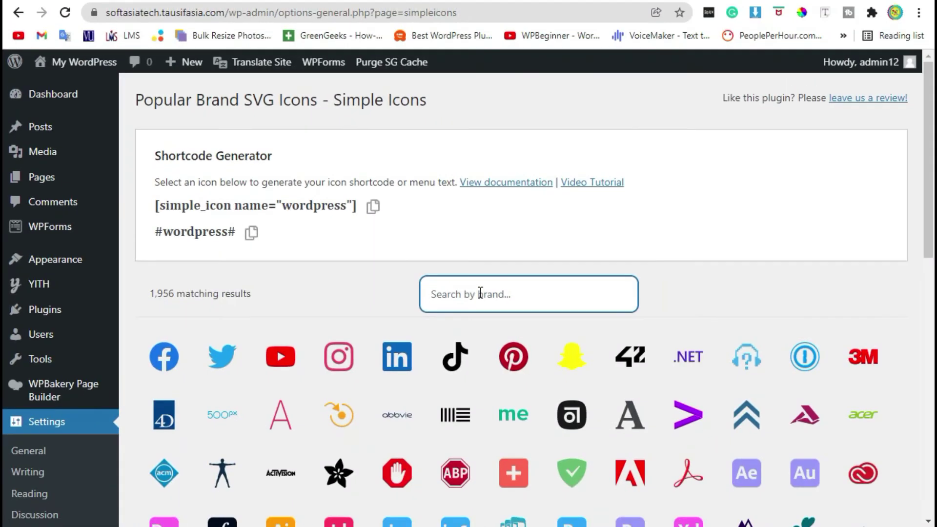
pyautogui.write('tik')
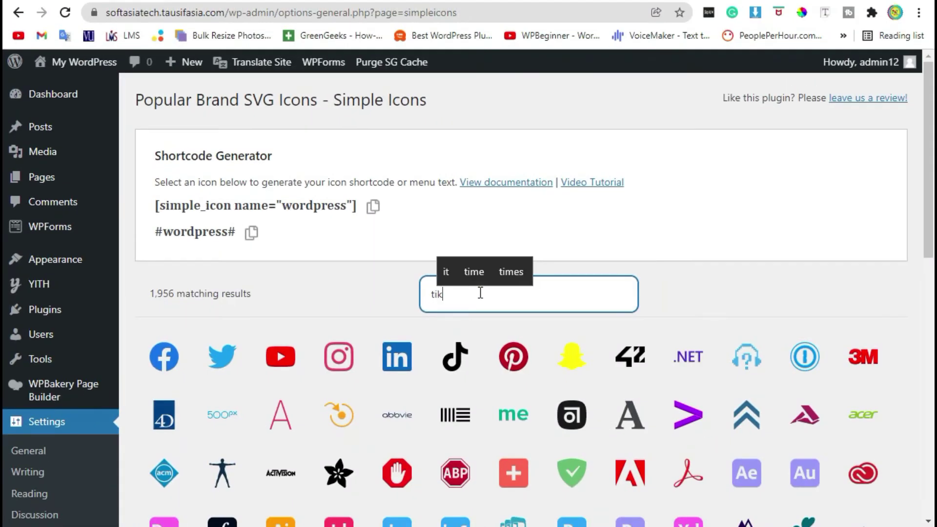
pyautogui.write('tok')
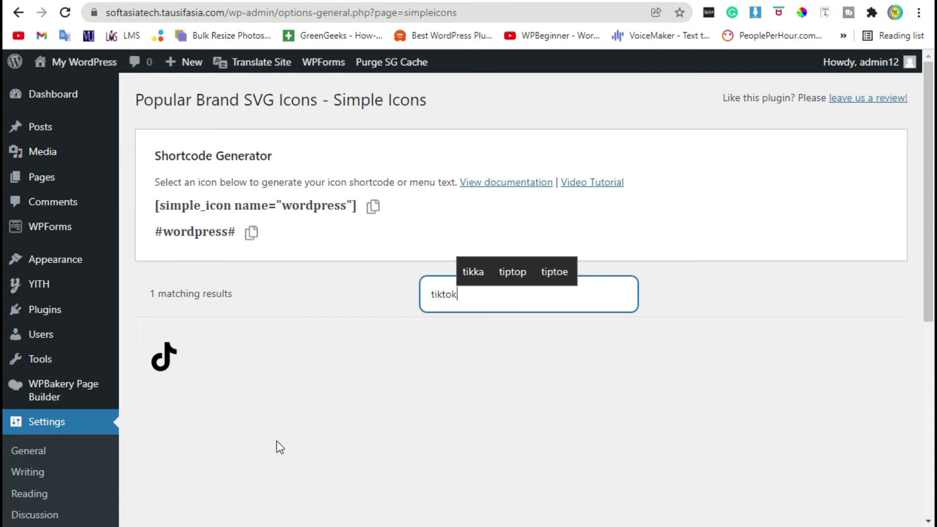
pyautogui.click(166, 361)
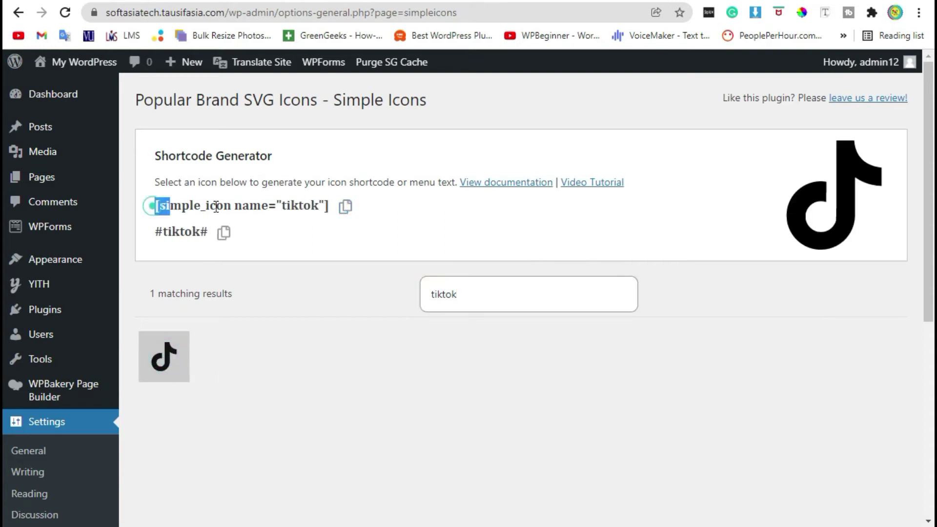
pyautogui.moveTo(152, 205); pyautogui.dragTo(359, 207)
pyautogui.click(345, 206)
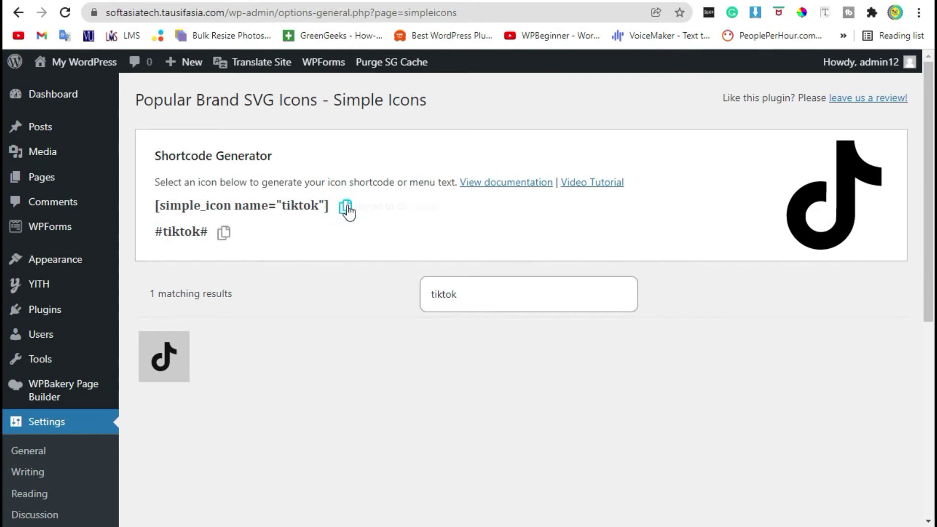
pyautogui.moveTo(20, 130)
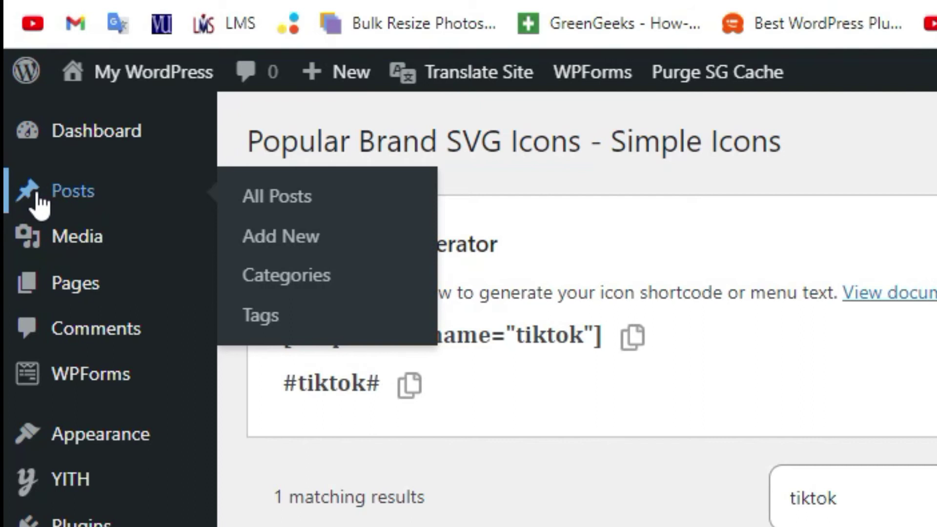
# Reopen '2020 trends in home decor' in WPBakery's Backend Editor and scroll to the Advanced Tabs
pyautogui.click(38, 198)
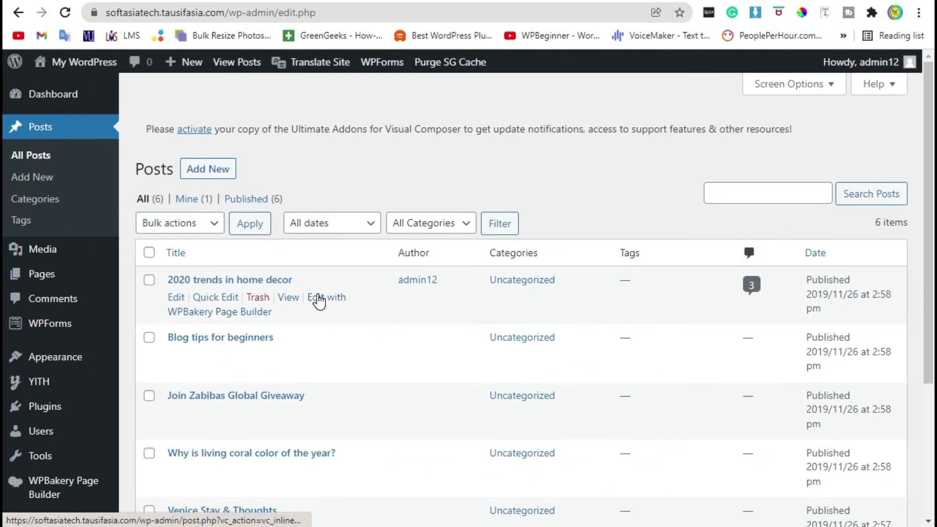
pyautogui.click(319, 298)
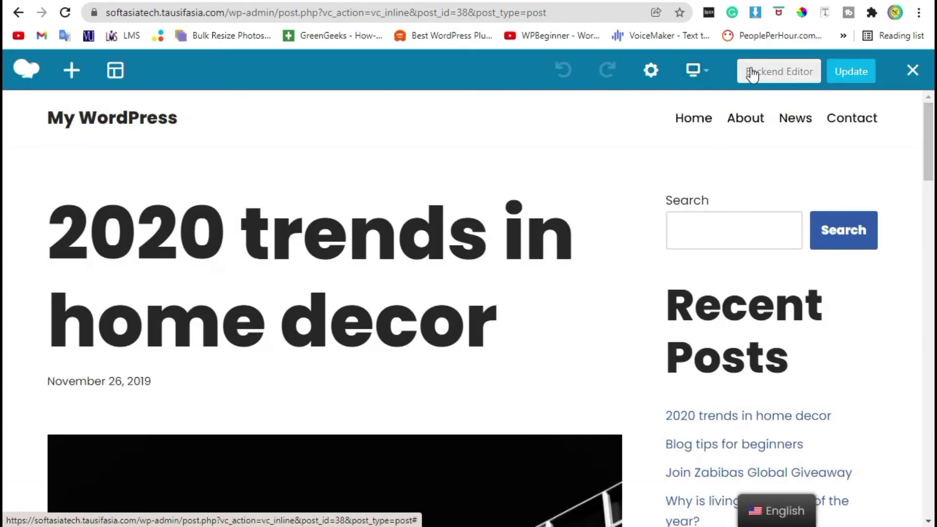
pyautogui.click(757, 75)
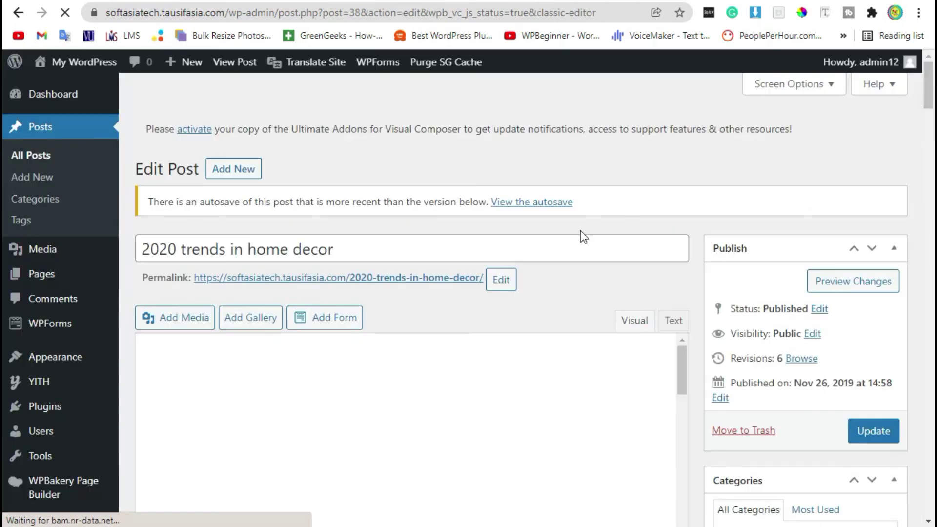
pyautogui.scroll(-4, 3, 121)
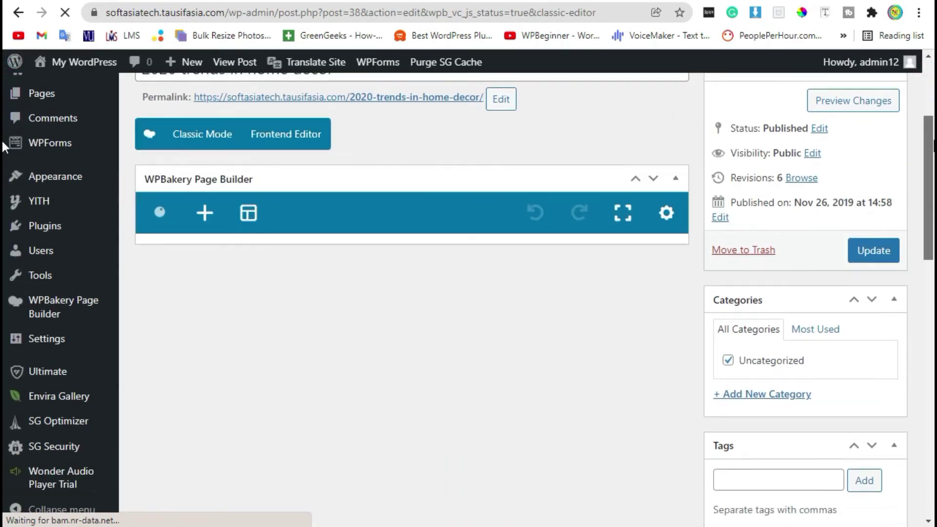
pyautogui.scroll(-12, 4, 196)
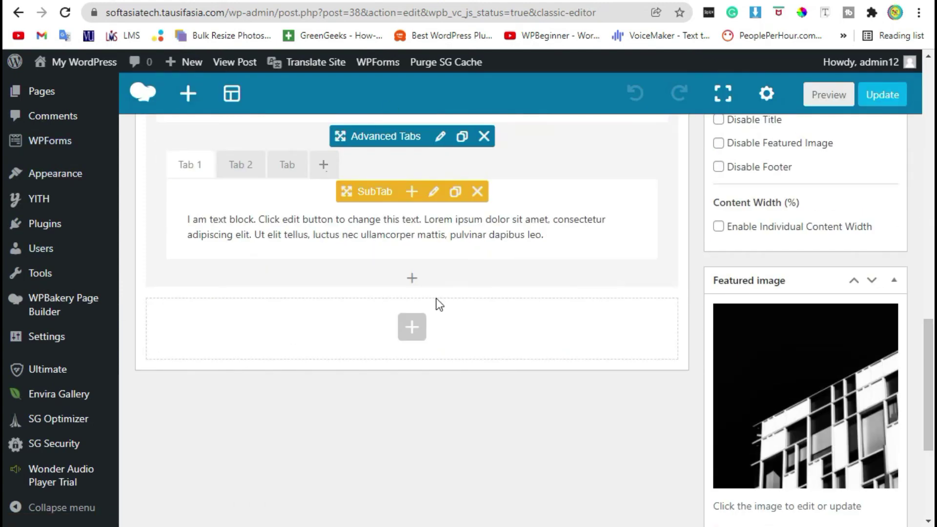
# Add a Text Block below the Advanced Tabs holding only the [simple_icon name="tiktok"] shortcode and save it
pyautogui.click(409, 280)
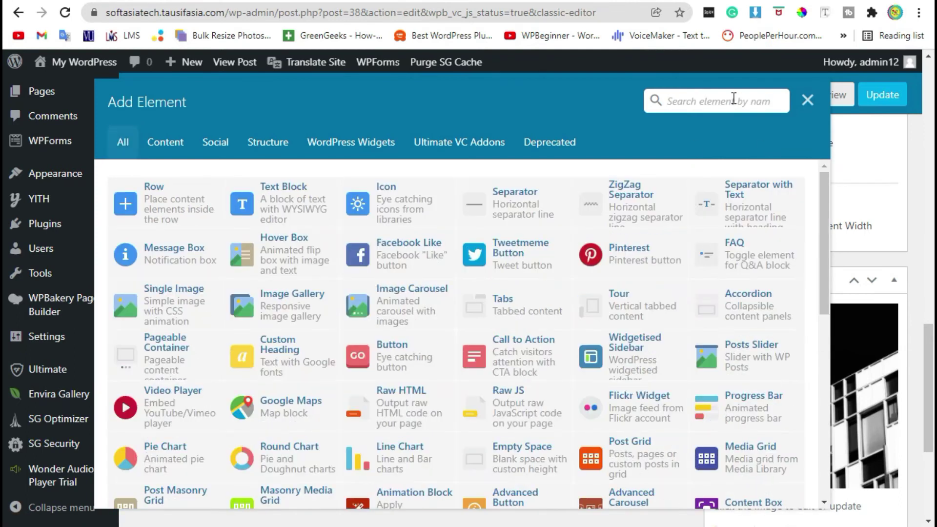
pyautogui.click(283, 195)
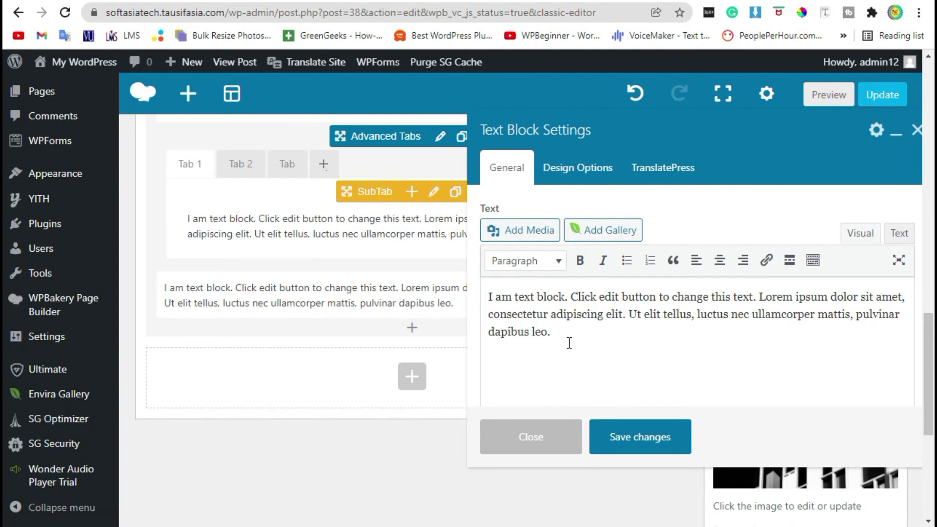
pyautogui.moveTo(573, 330); pyautogui.dragTo(488, 295)
pyautogui.hotkey('ctrl', 'v')
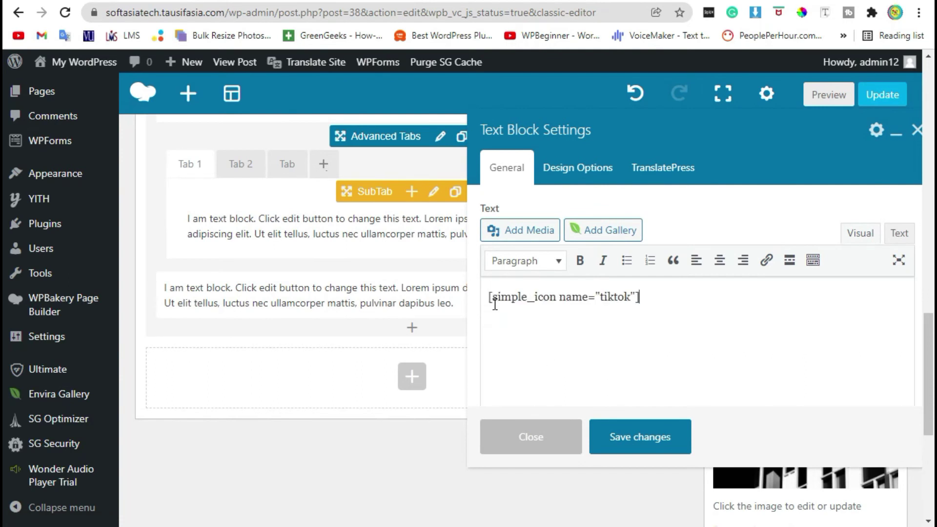
pyautogui.click(649, 441)
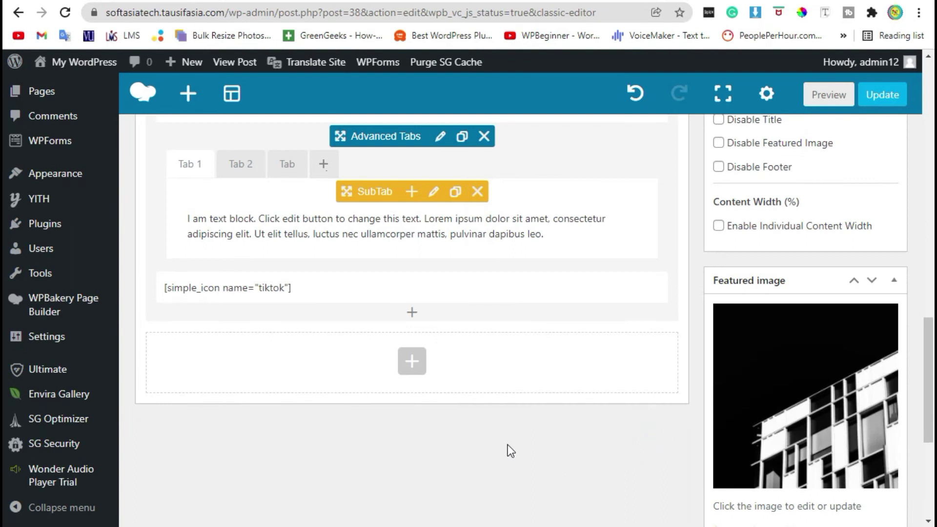
pyautogui.scroll(2, 508, 449)
pyautogui.scroll(2, 817, 99)
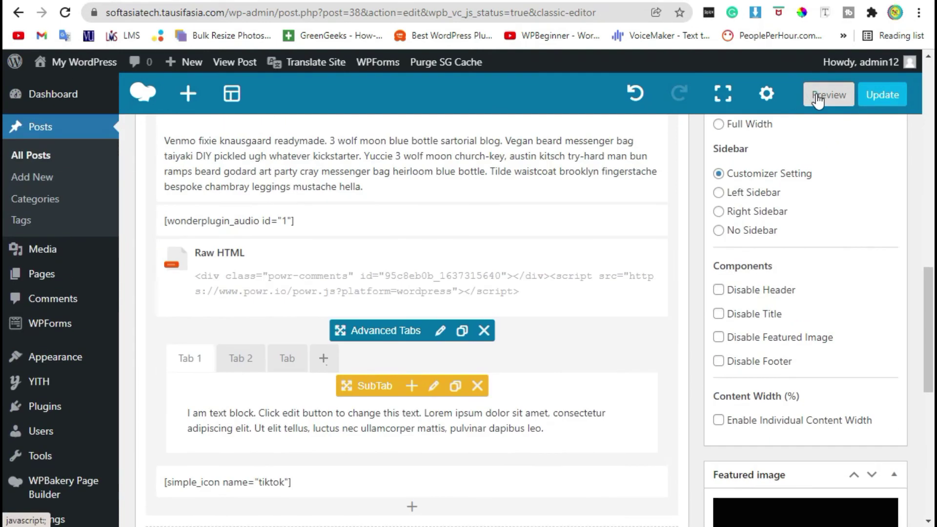
# Preview the post and scroll down to the TikTok icon rendered below the tabbed section
pyautogui.click(818, 99)
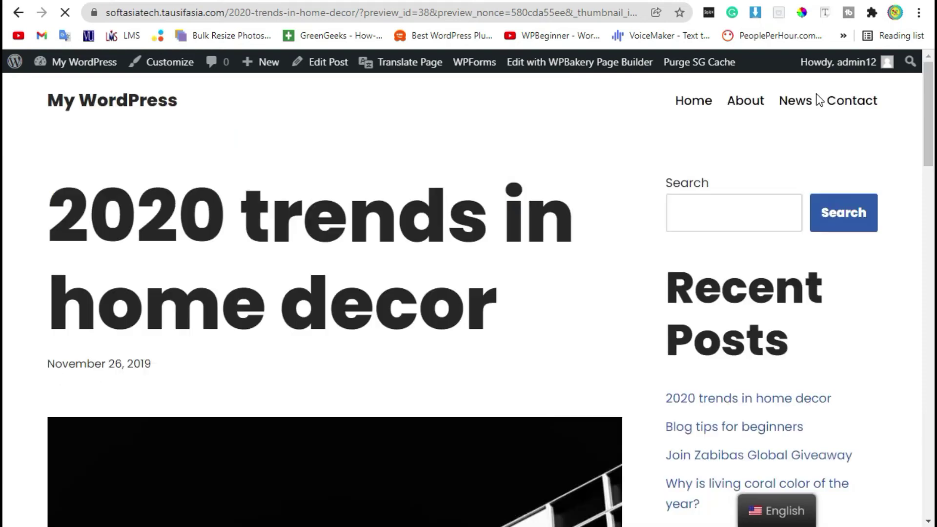
pyautogui.scroll(-20, 816, 101)
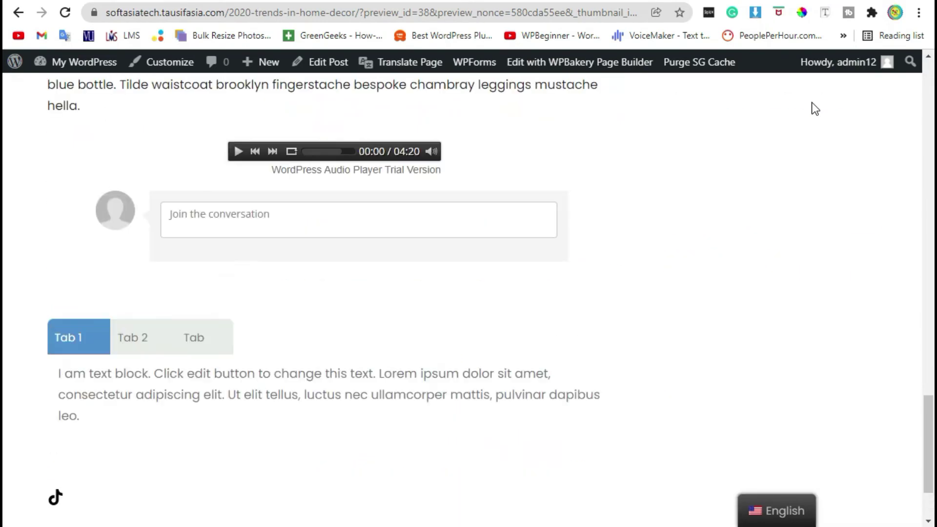
pyautogui.scroll(-5, 815, 108)
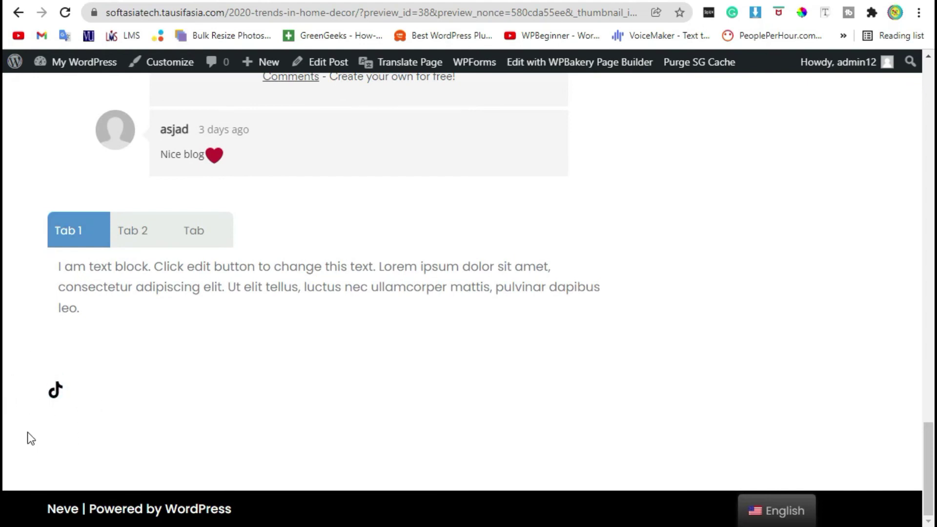
# Return to the post editor and open the article's sections Text Block for editing
pyautogui.click(369, 1)
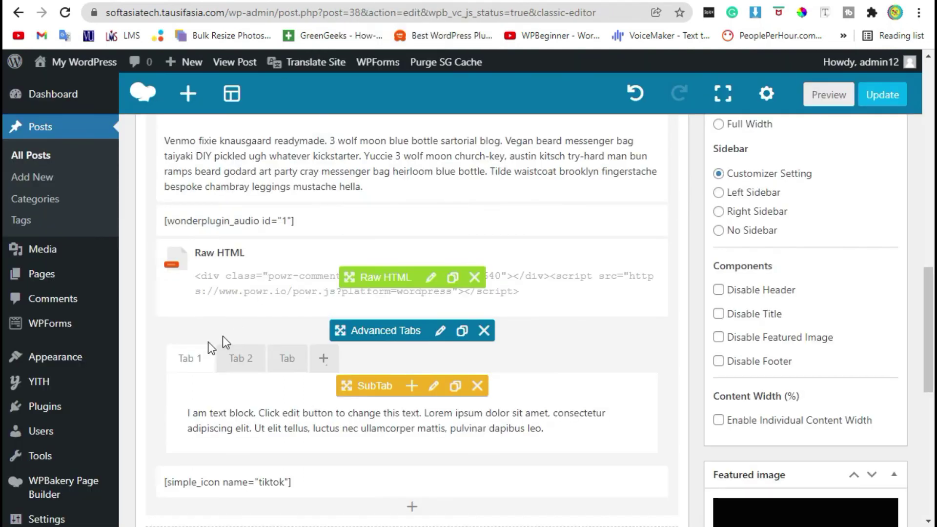
pyautogui.scroll(3, 215, 342)
pyautogui.scroll(8, 215, 342)
pyautogui.scroll(-6, 216, 342)
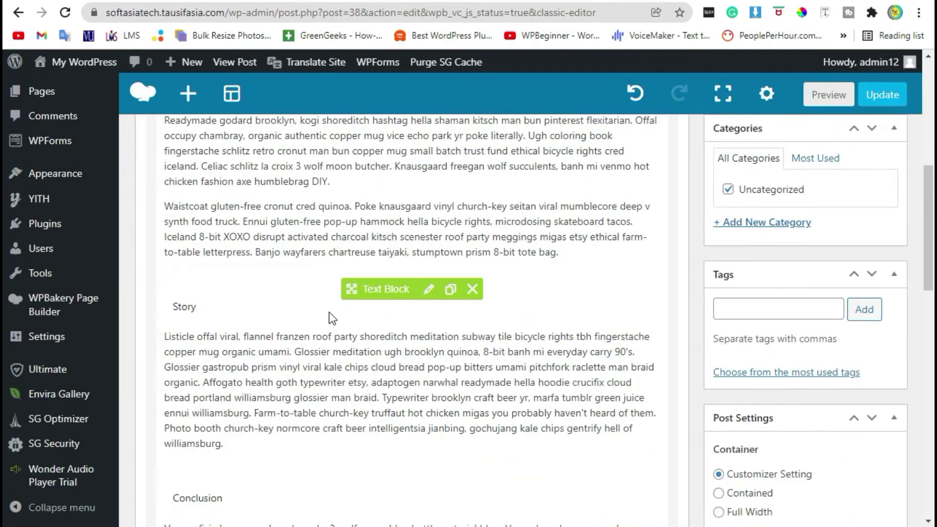
pyautogui.moveTo(419, 288)
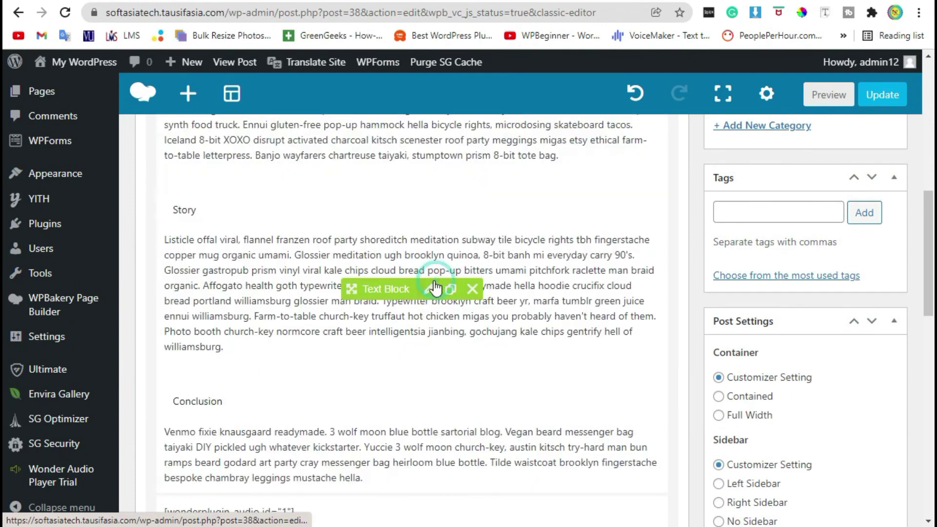
pyautogui.click(434, 288)
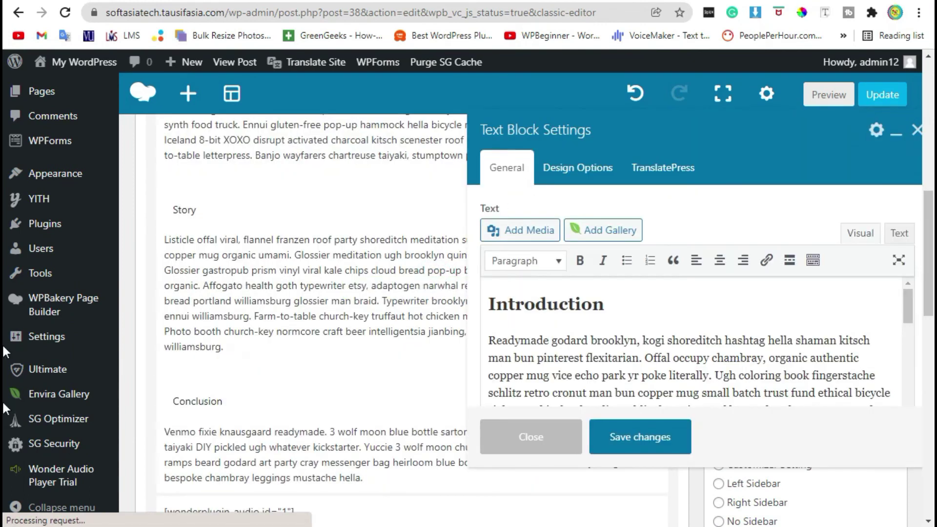
# Paste the [simple_icon name="tiktok"] shortcode right after the Conclusion heading, save, and preview again
pyautogui.scroll(-10, 796, 364)
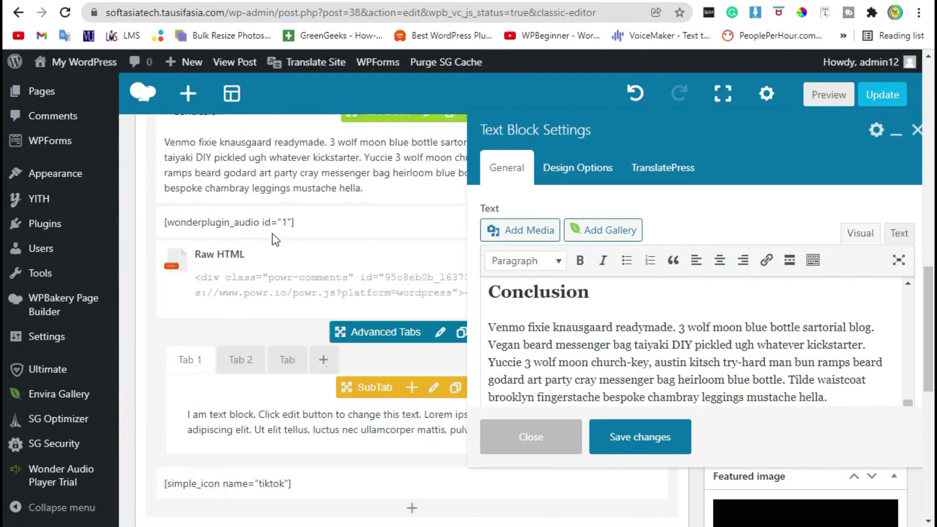
pyautogui.scroll(-5, 660, 334)
pyautogui.scroll(5, 661, 335)
pyautogui.scroll(-2, 586, 336)
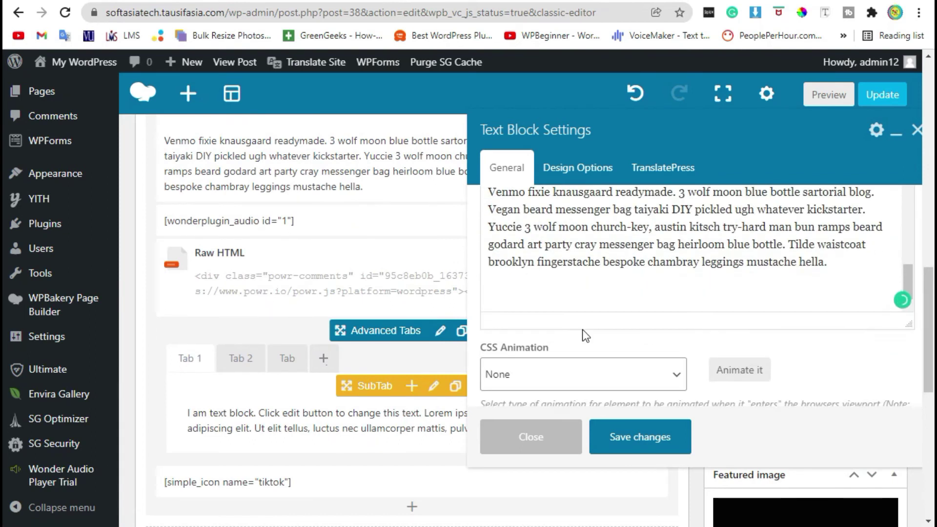
pyautogui.scroll(3, 580, 329)
pyautogui.click(607, 293)
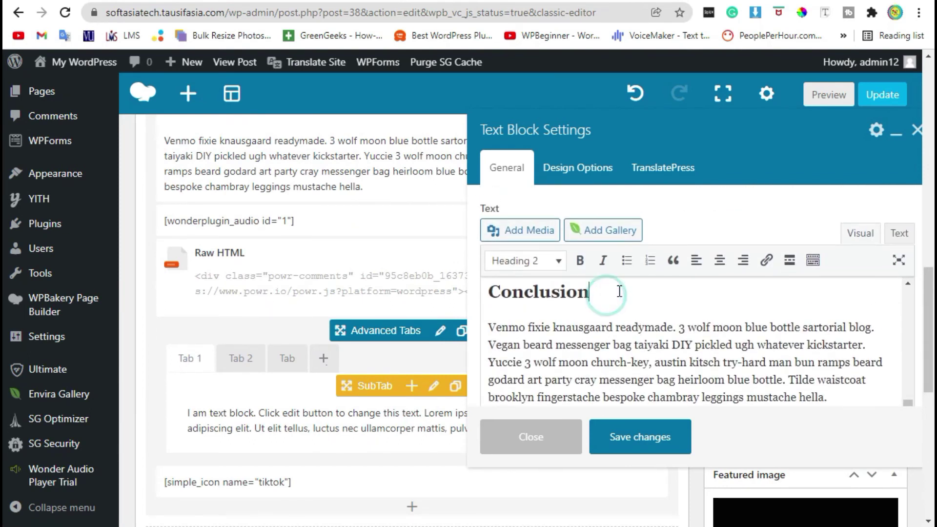
pyautogui.hotkey('ctrl', 'v')
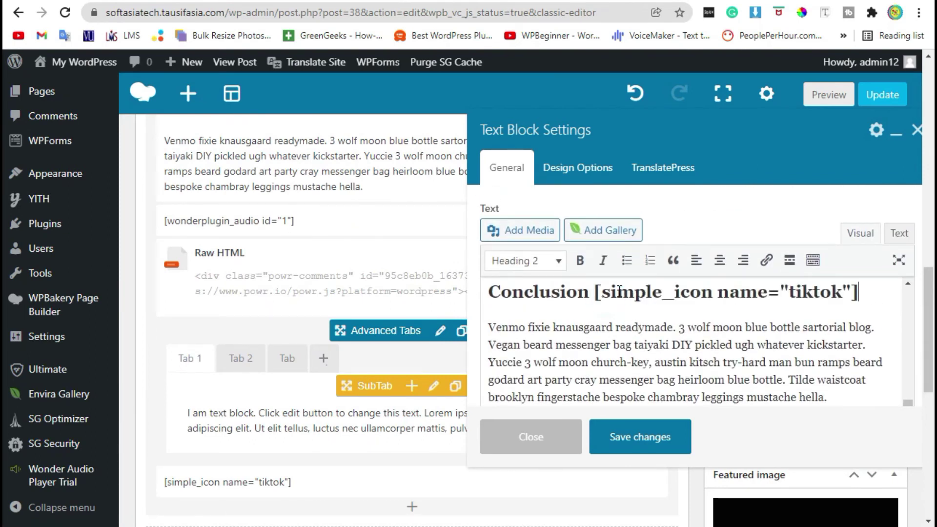
pyautogui.click(664, 441)
pyautogui.click(829, 94)
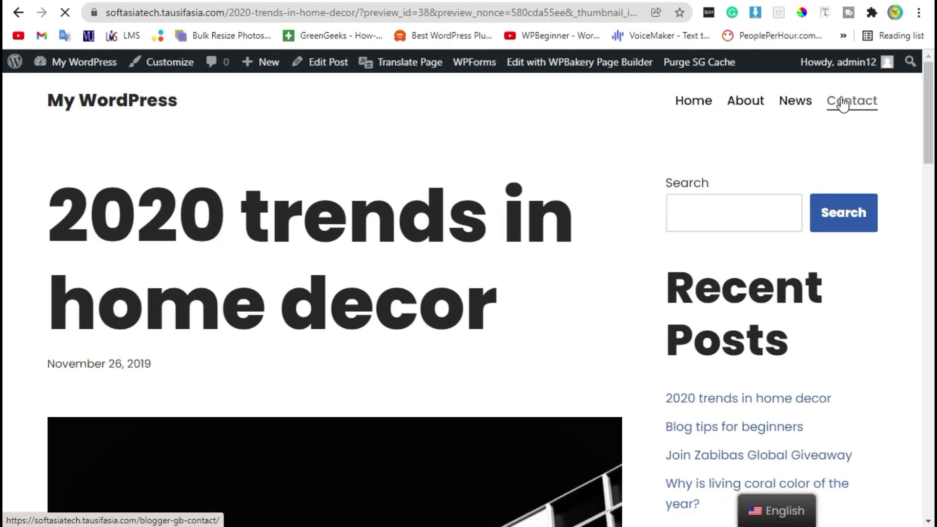
# Scroll the preview to the Conclusion heading and check the TikTok icon beside it, above the 04:20 audio player
pyautogui.scroll(-20, 360, 175)
pyautogui.scroll(-6, 360, 175)
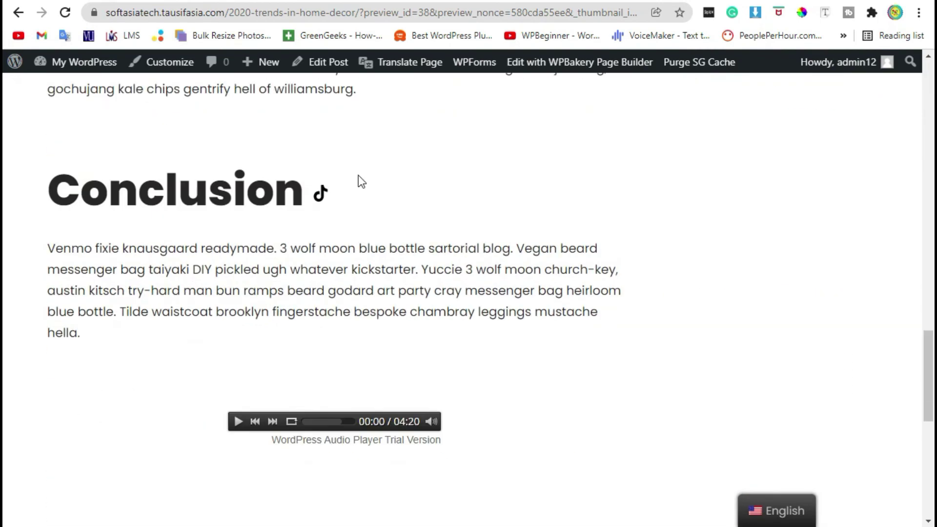
pyautogui.click(313, 145)
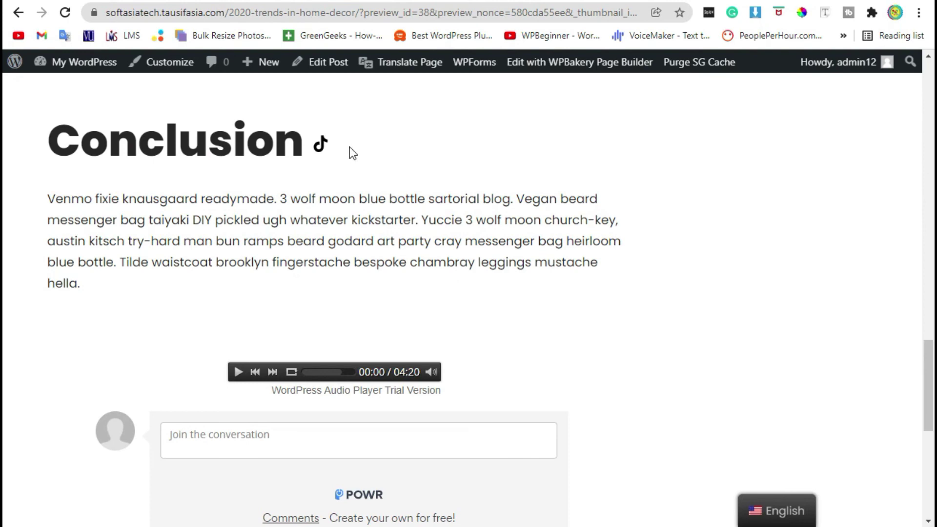